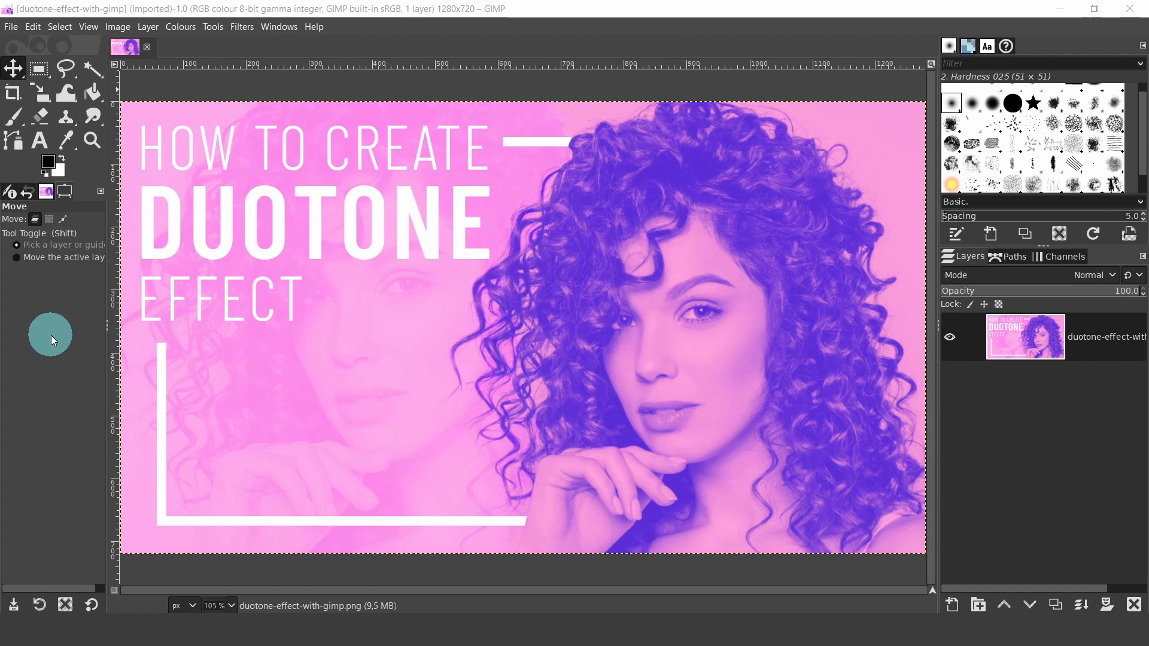
- Open the curly-haired model portrait JPG from the duotone effect folder
click(12, 28)
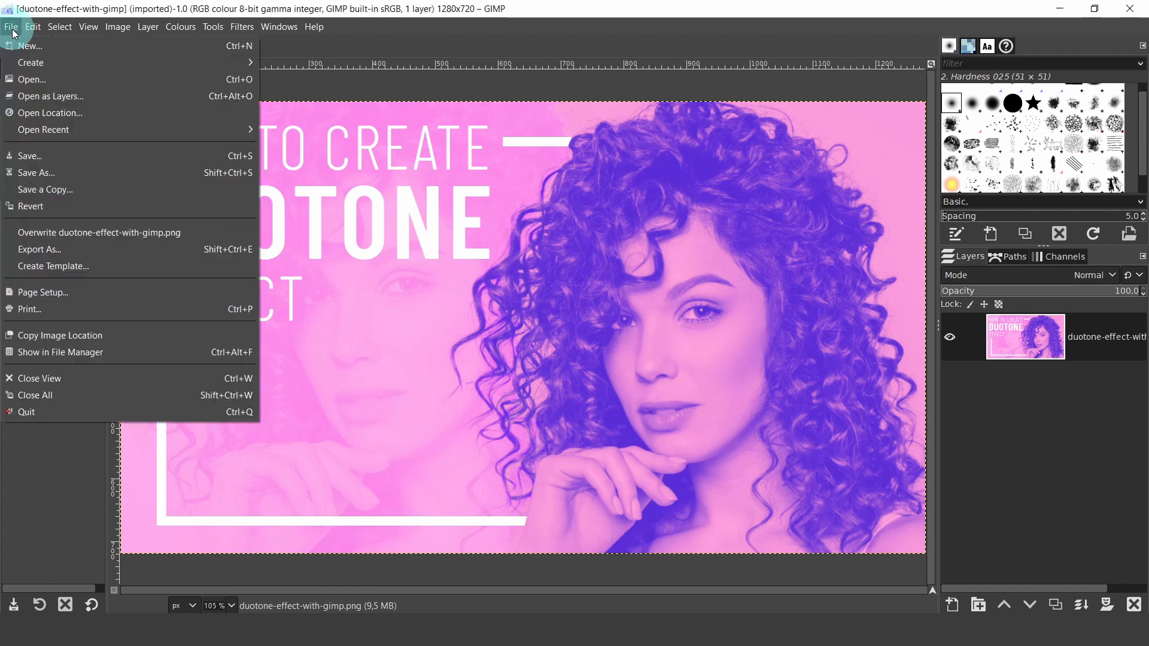
click(42, 78)
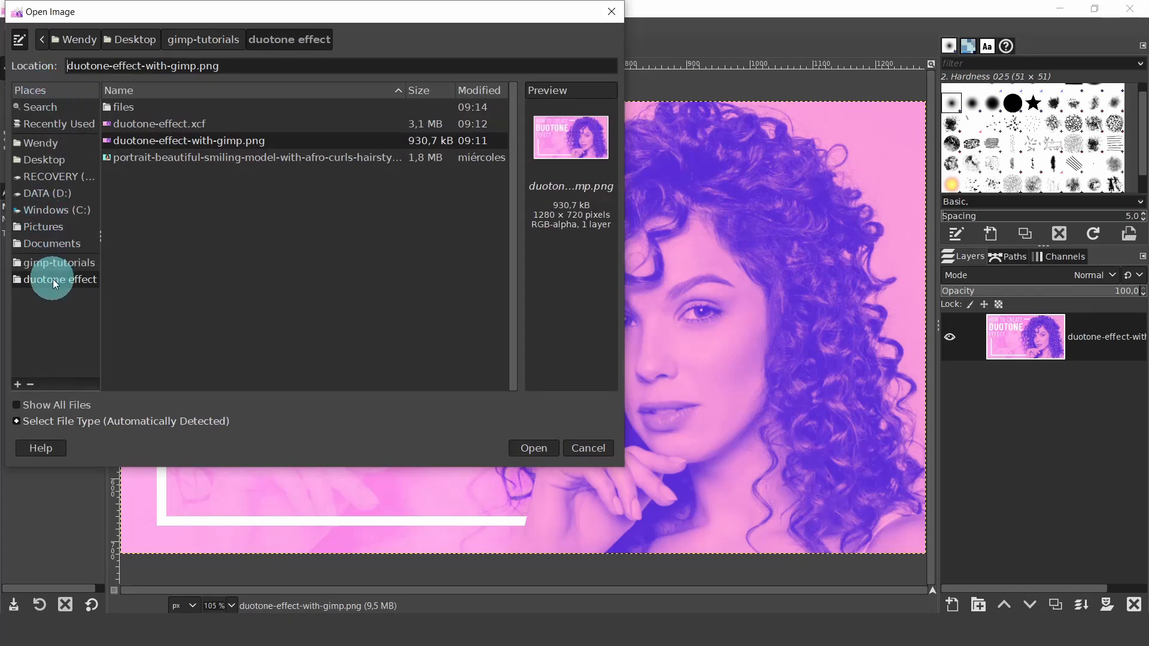
click(238, 159)
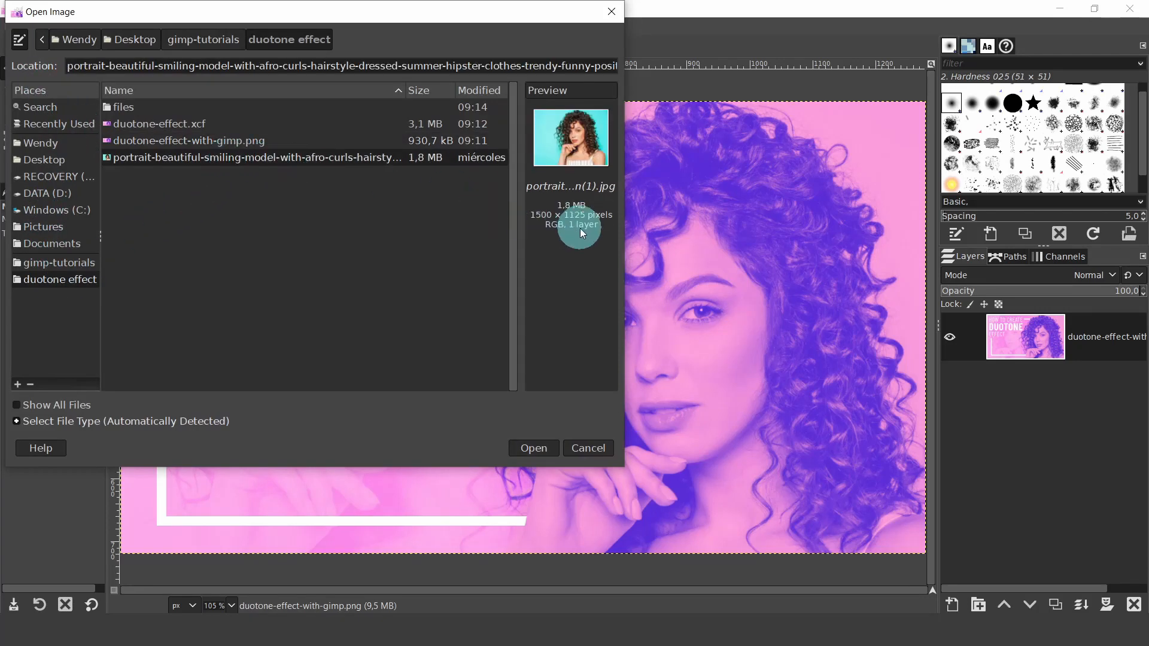
click(530, 447)
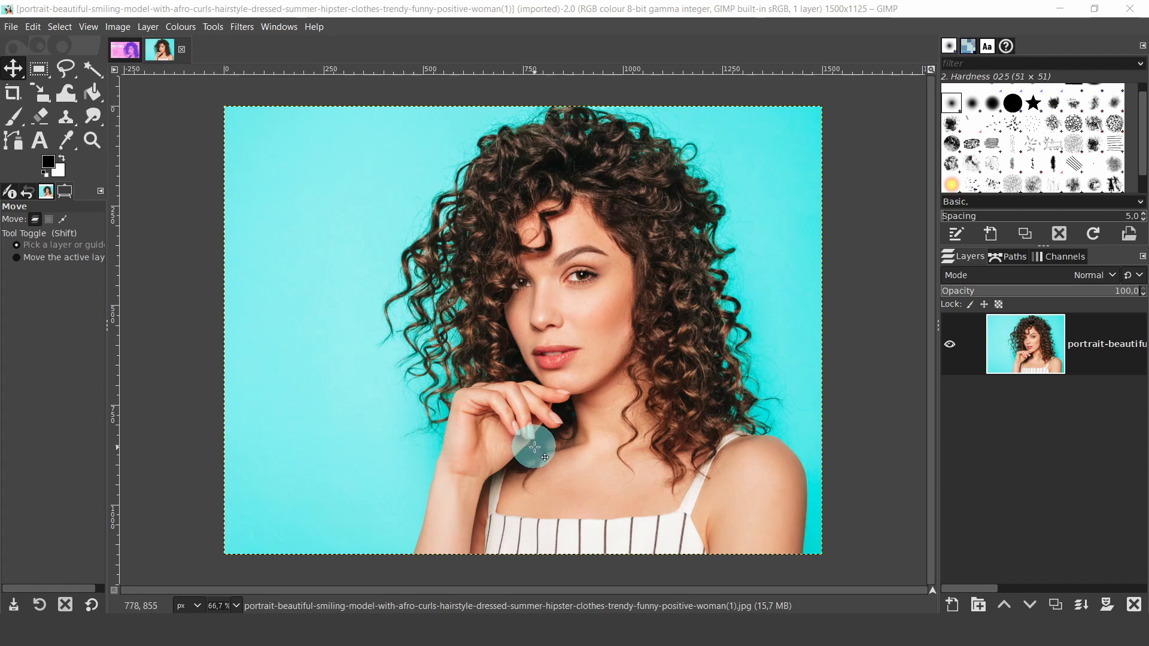
- Rename the portrait layer as duotone-02
click(1089, 354)
double_click(1102, 342)
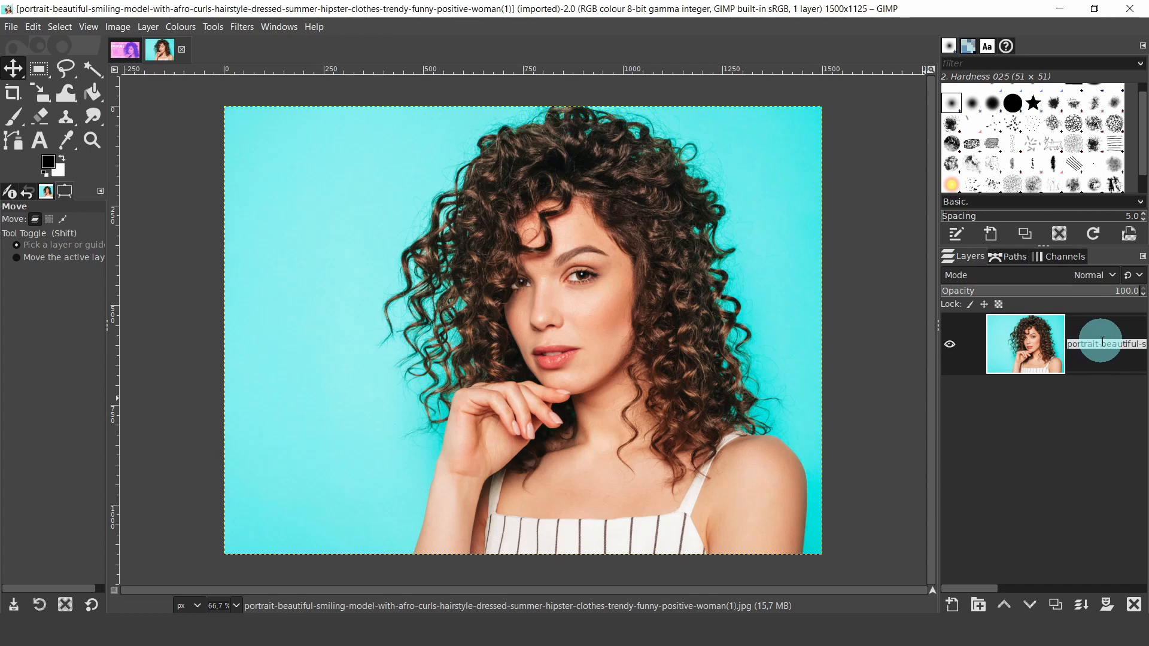
text(duotone)
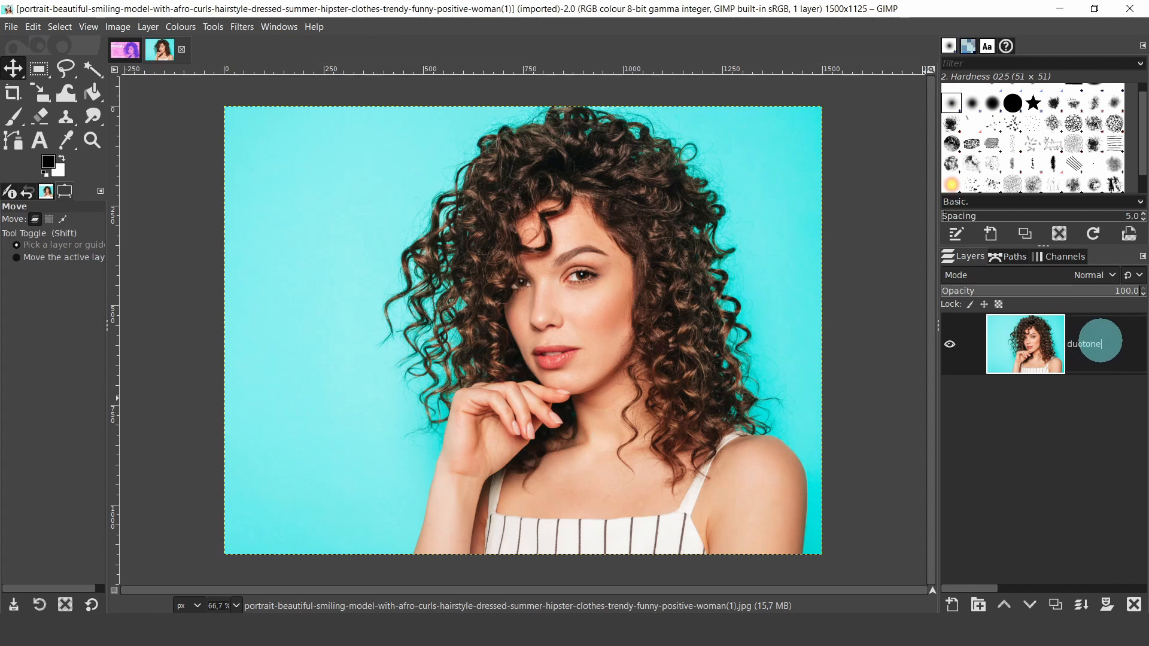
text(-02)
key(Return)
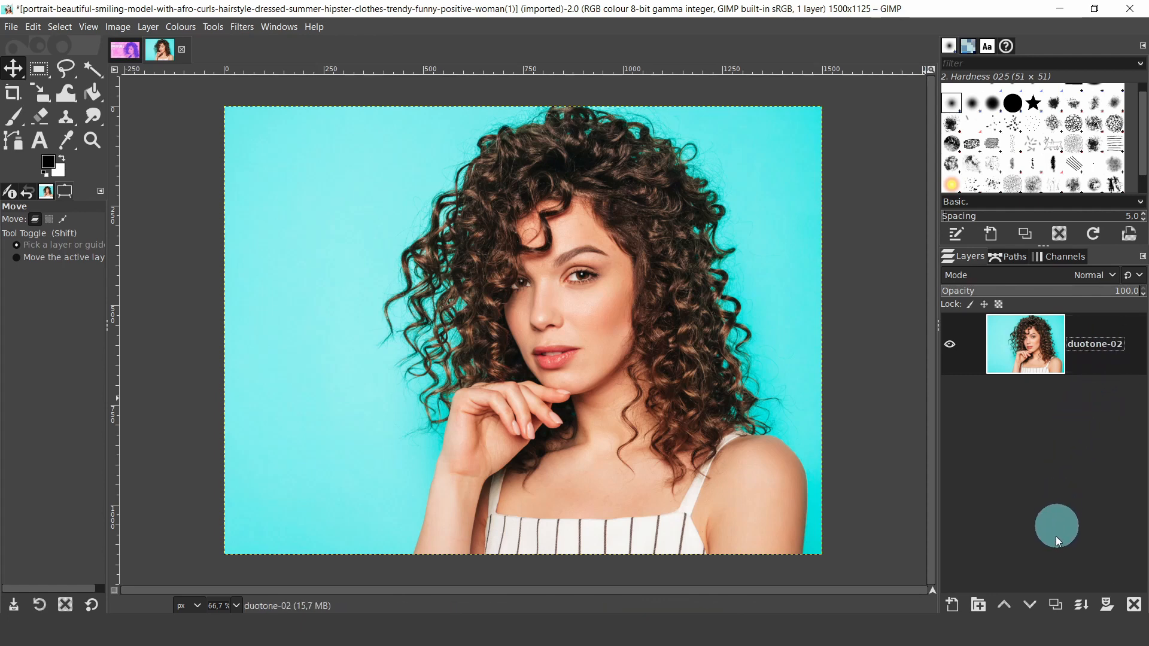
- Duplicate the duotone-02 layer and rename the copy as duotone-01
click(1055, 605)
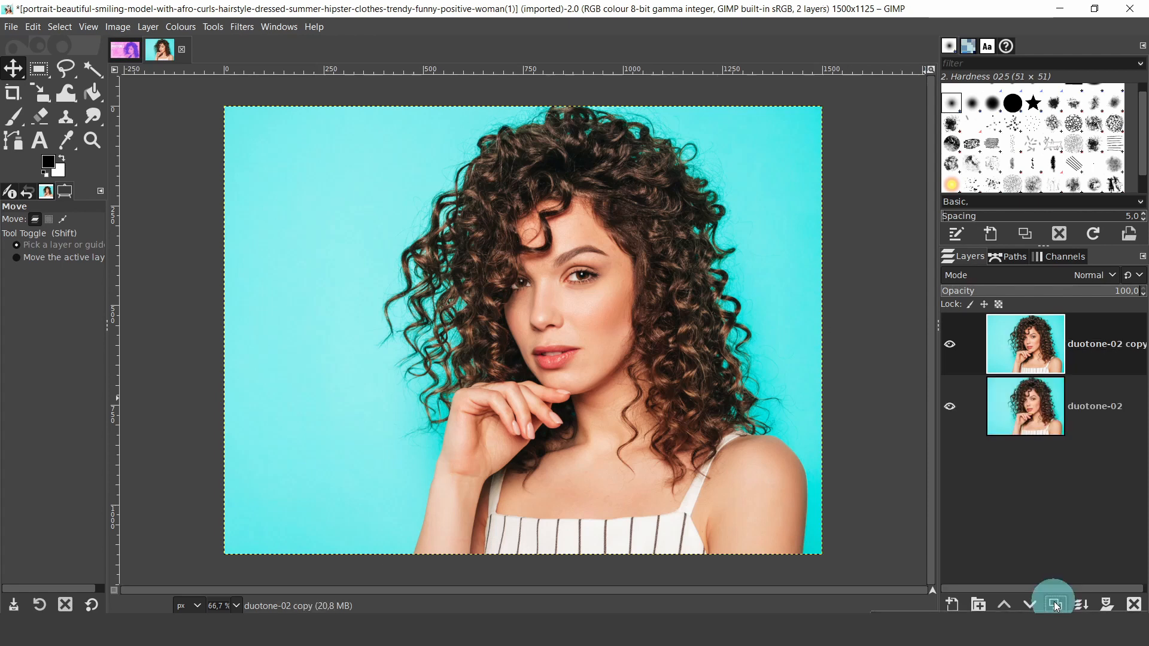
double_click(1090, 352)
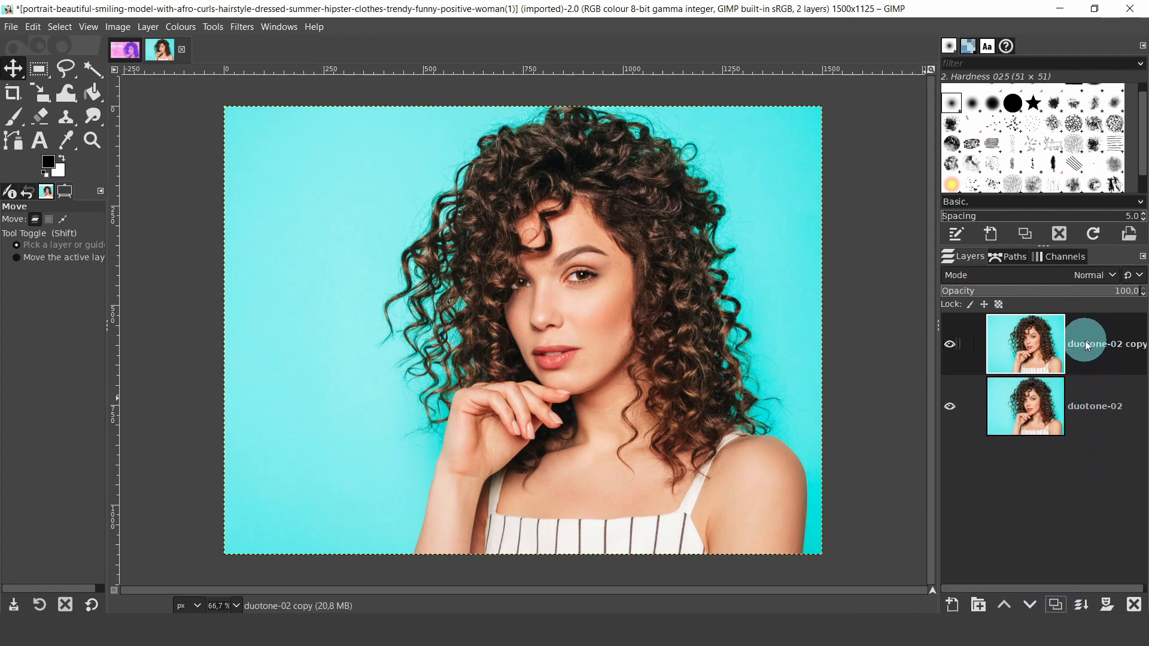
click(1109, 342)
drag(1109, 342, 1148, 344)
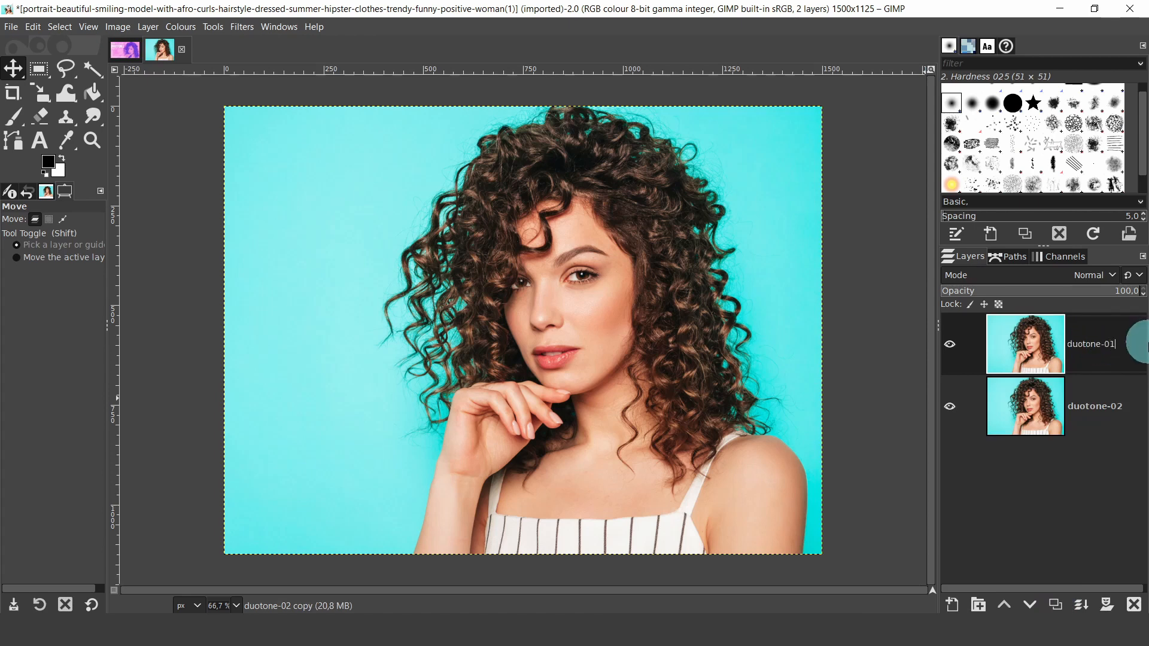
text(1)
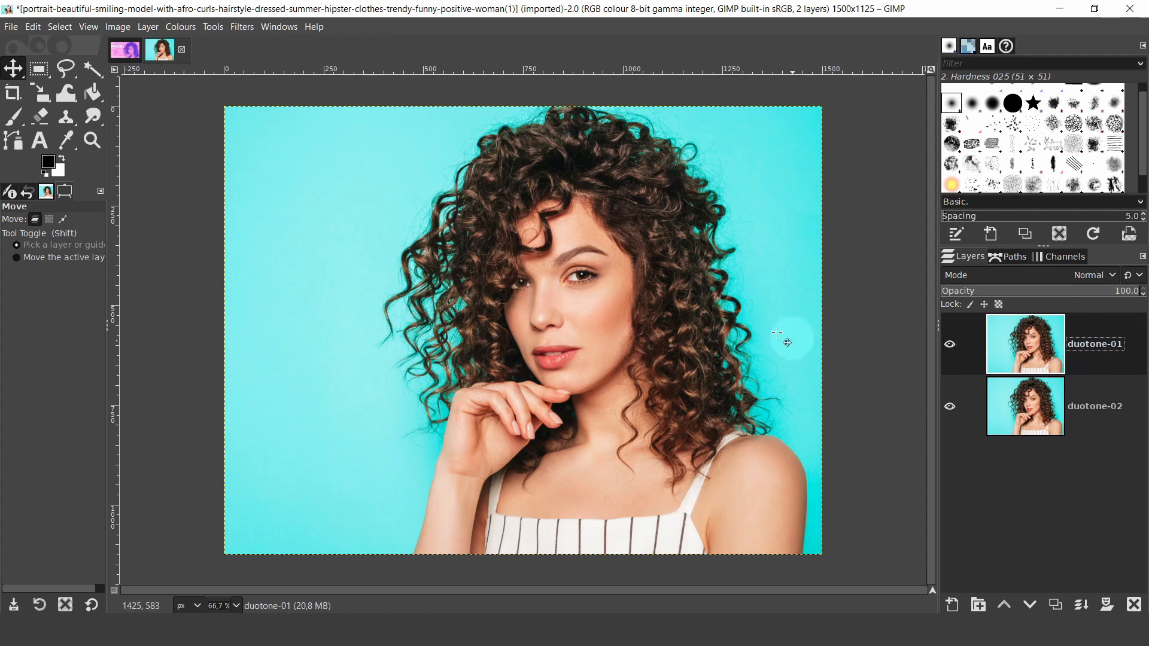
- Start the Desaturate adjustment on the duotone-01 layer
click(87, 26)
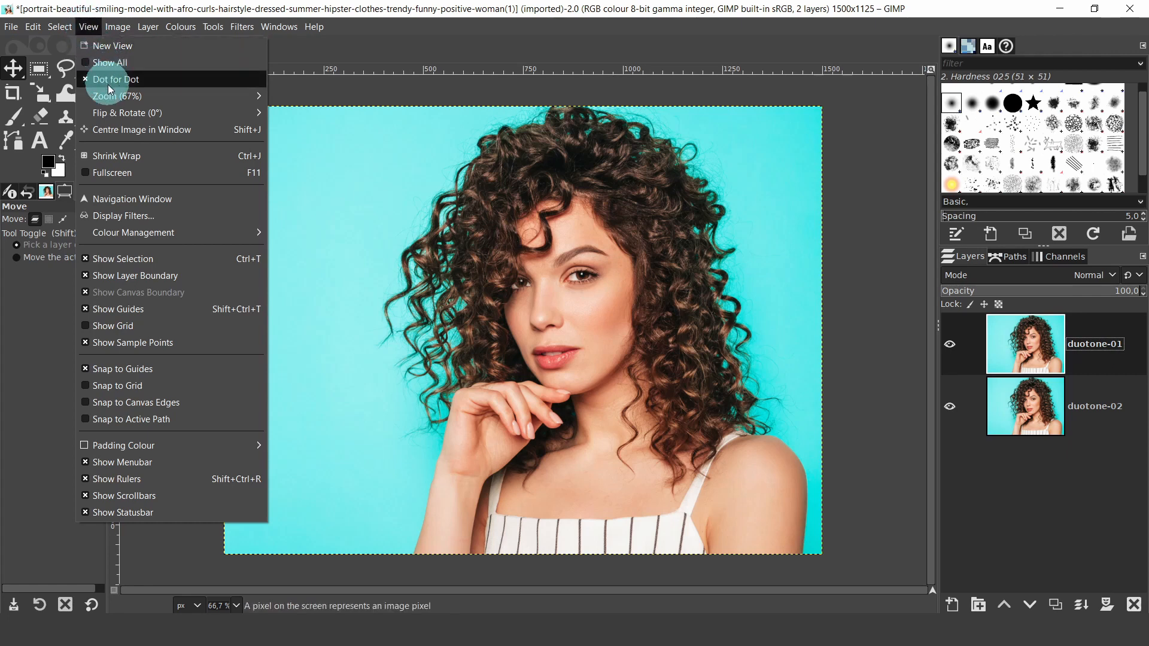
mouse_move(101, 95)
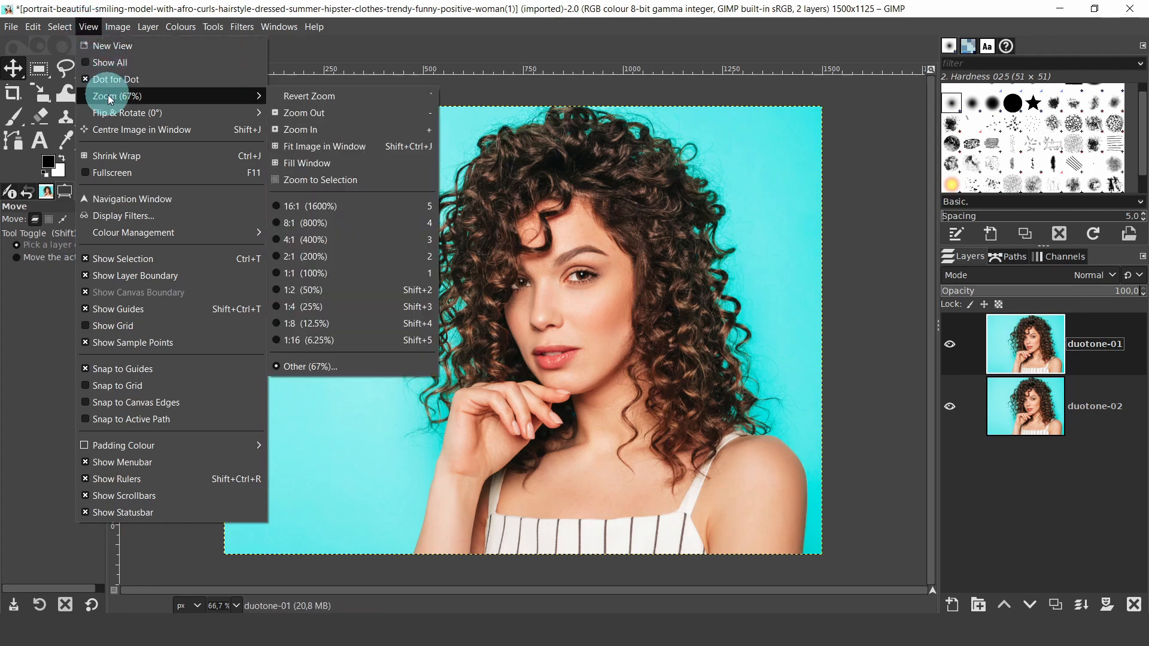
click(353, 150)
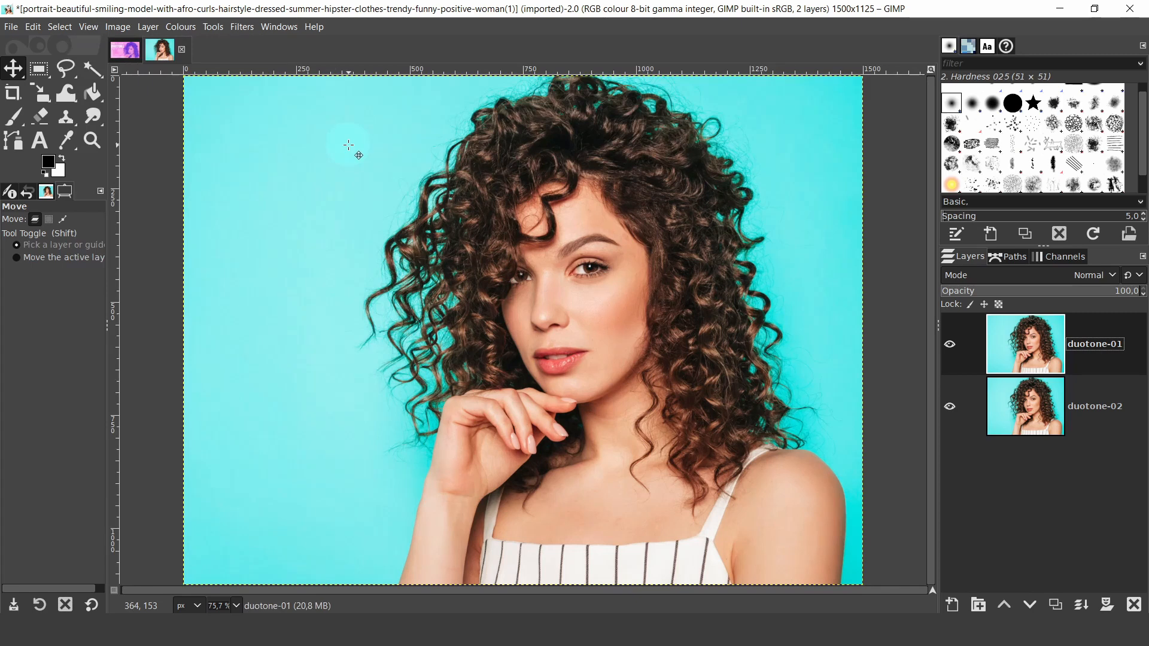
click(181, 28)
mouse_move(210, 317)
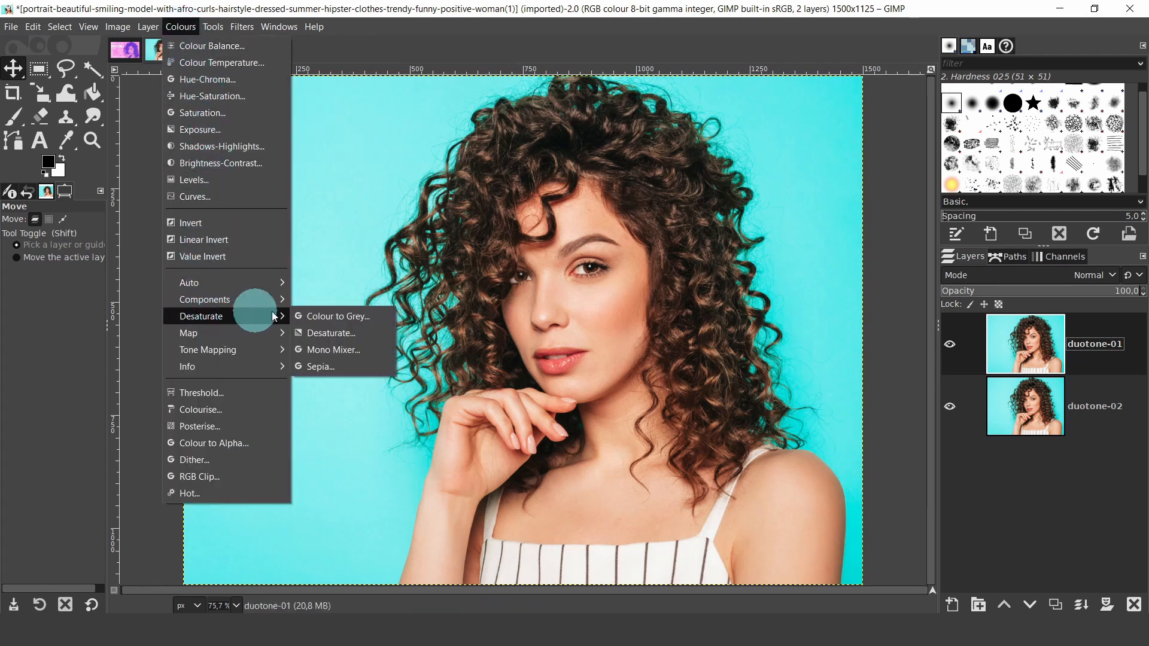
click(315, 334)
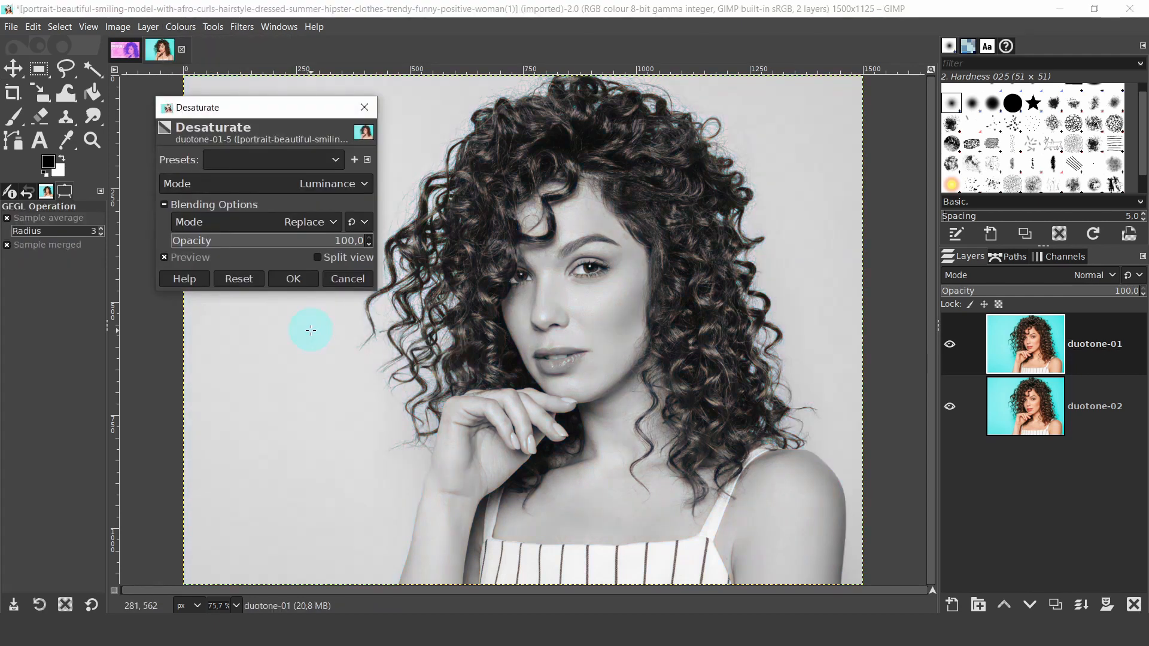
- Try the Luma, Lightness (HSL), Average (HSI Intensity) and Value (HSV) desaturation modes on the duotone-01 layer
click(364, 185)
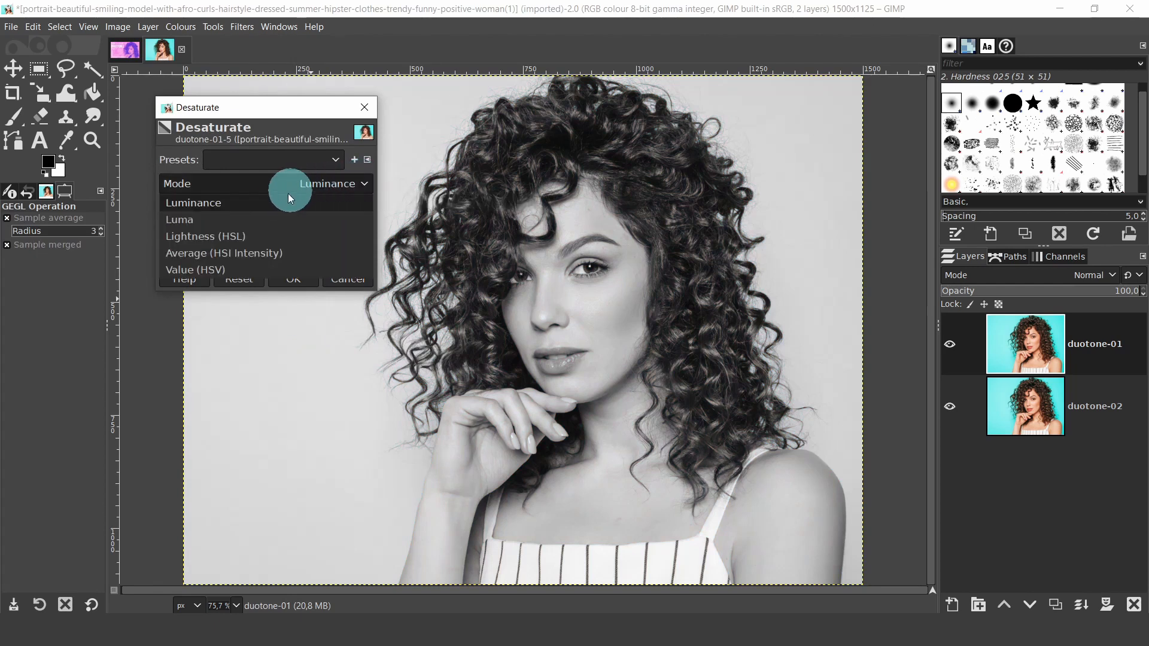
click(244, 220)
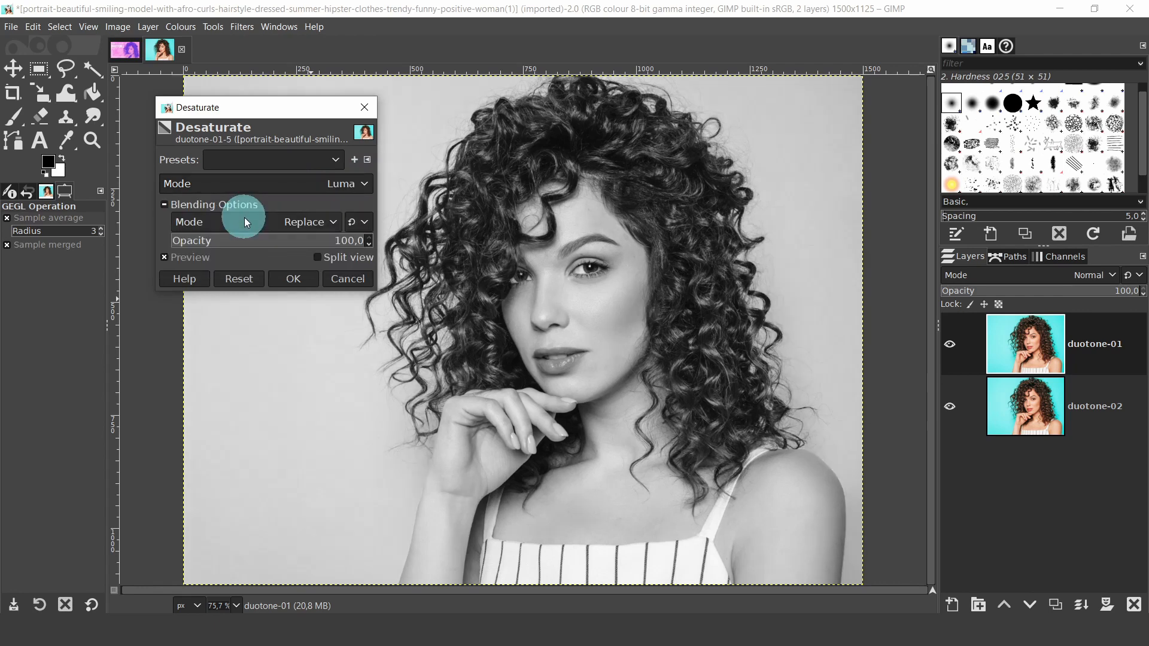
click(365, 182)
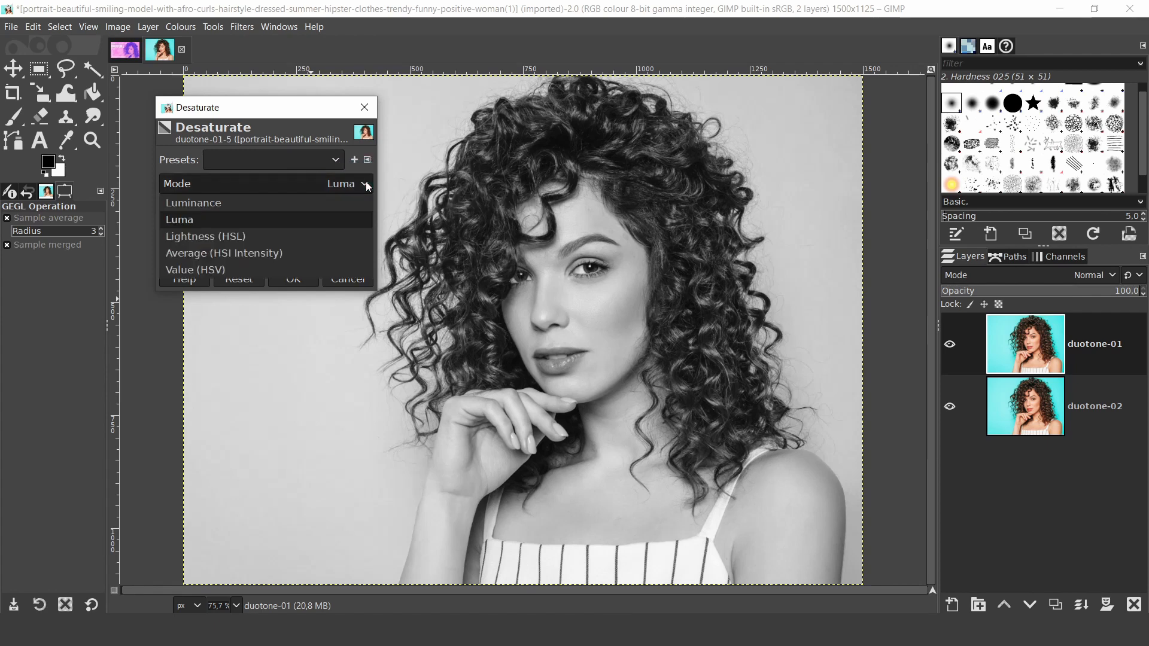
click(259, 236)
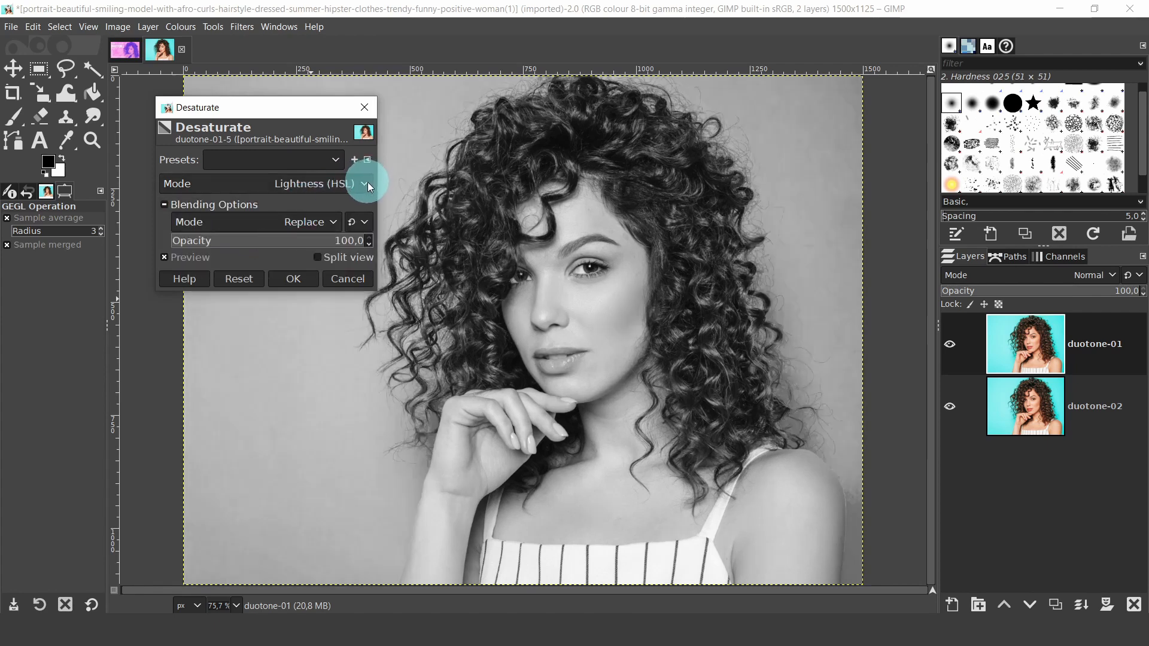
click(366, 182)
click(283, 246)
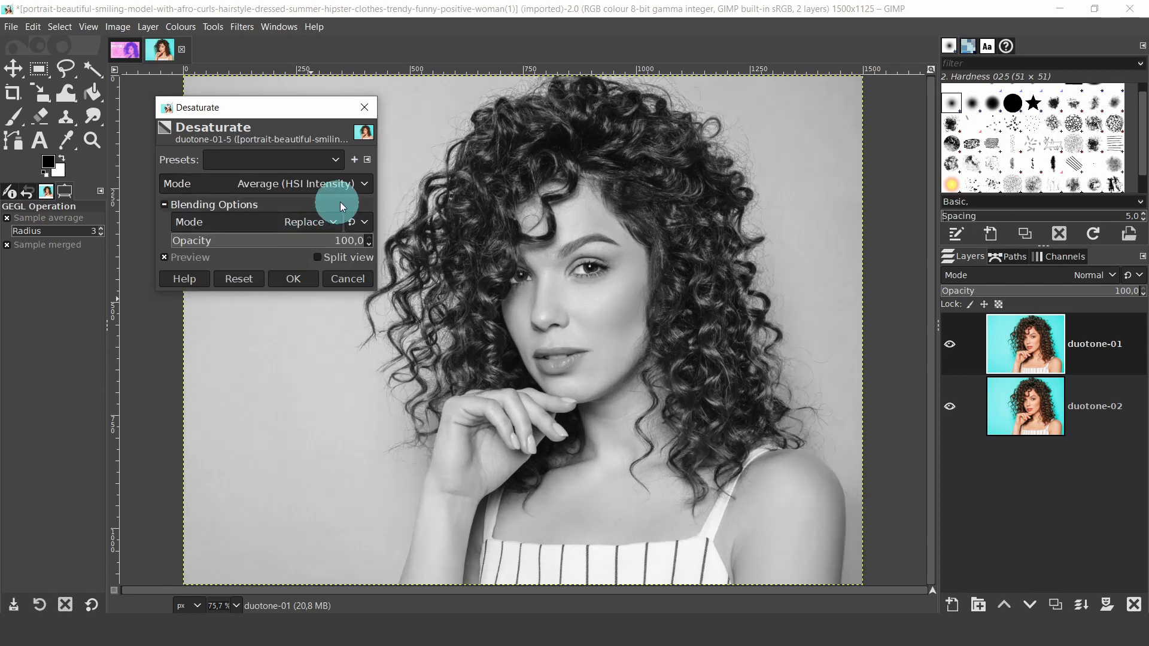
click(359, 183)
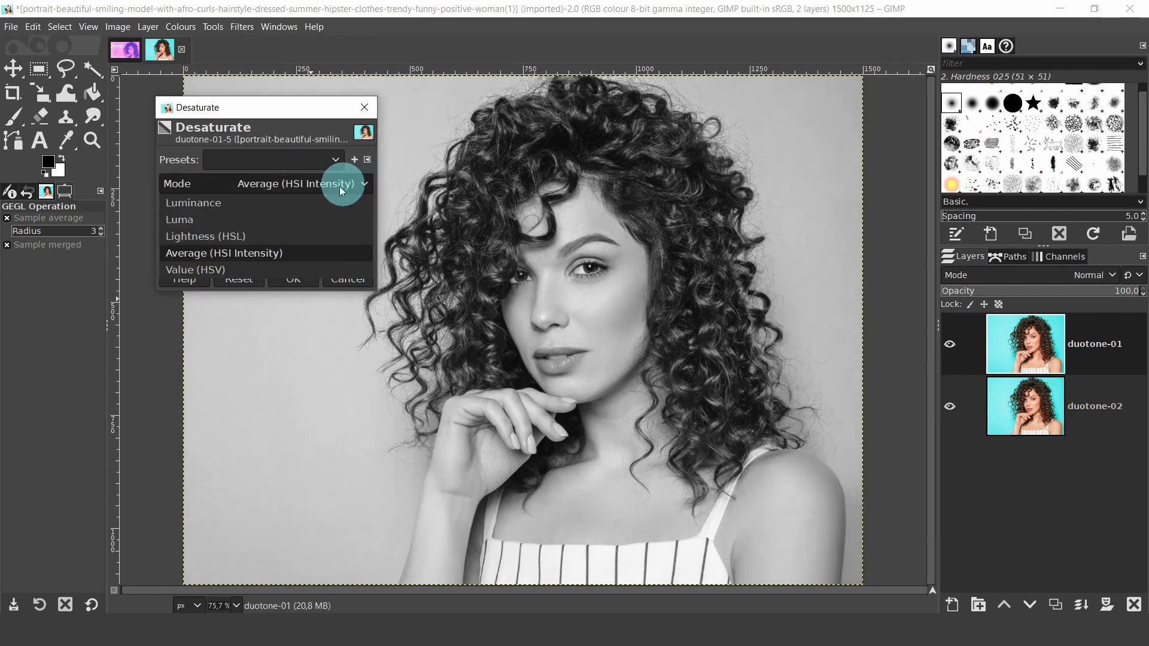
click(260, 267)
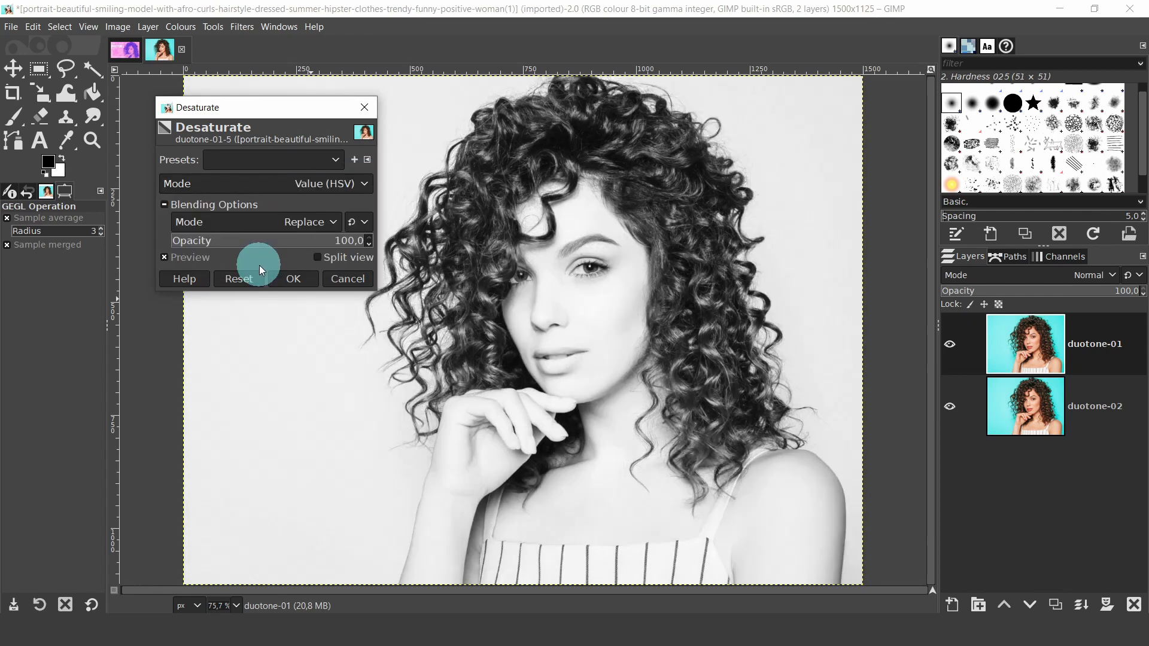
- Set the desaturation mode to Luminance and apply it to the duotone-01 layer
click(365, 183)
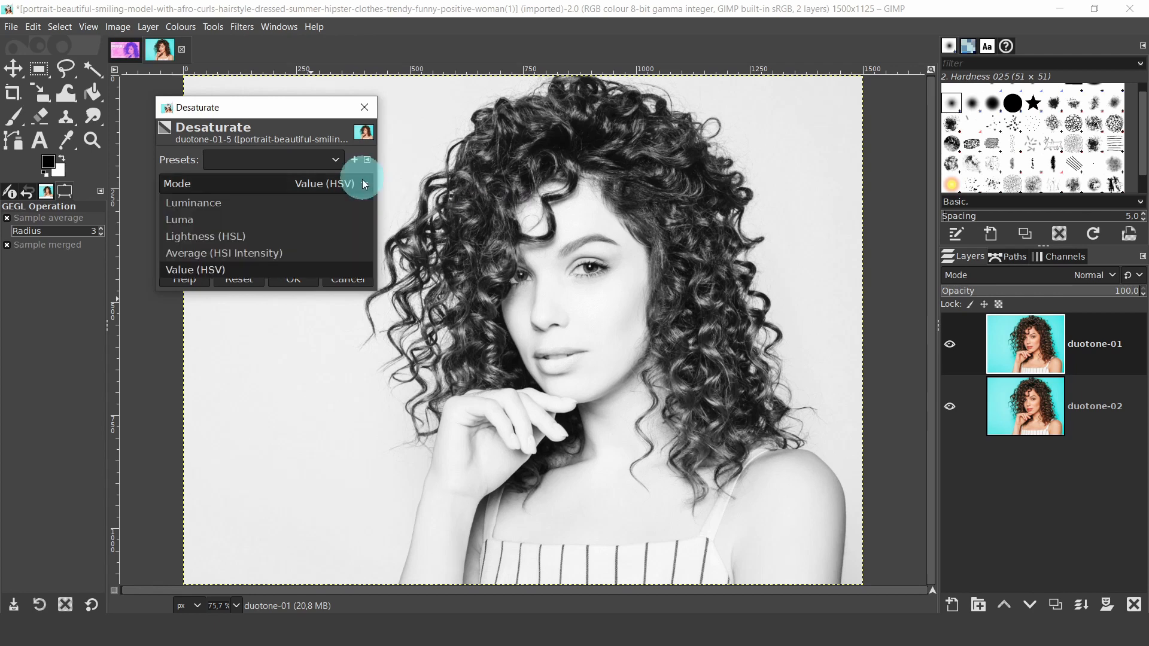
click(253, 202)
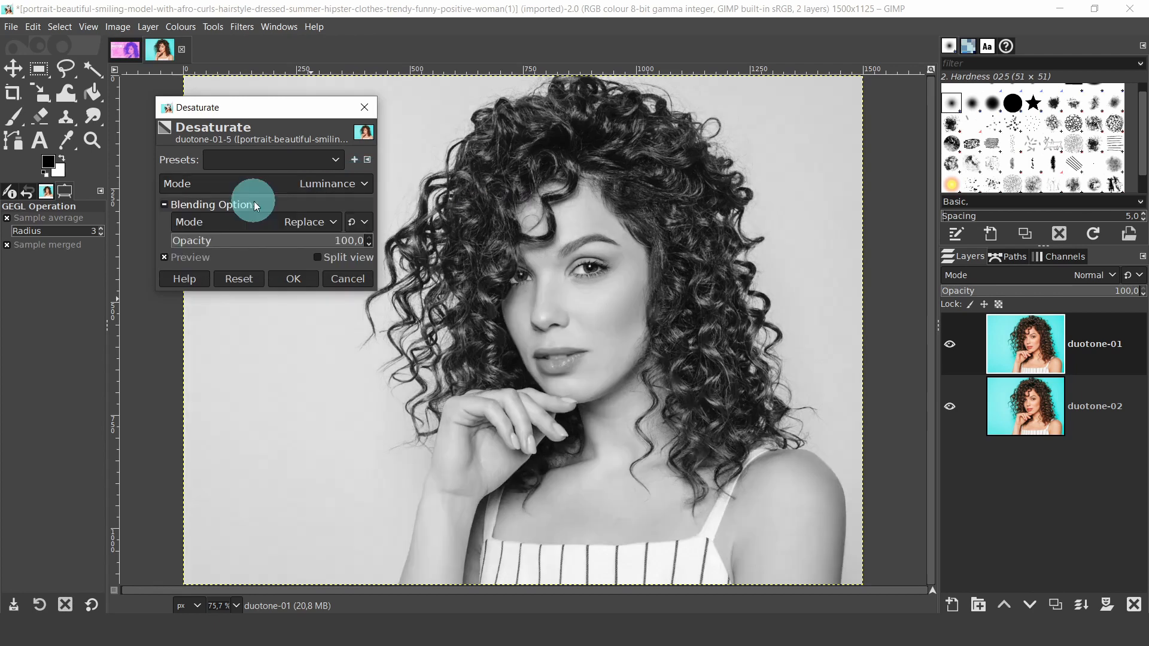
click(283, 277)
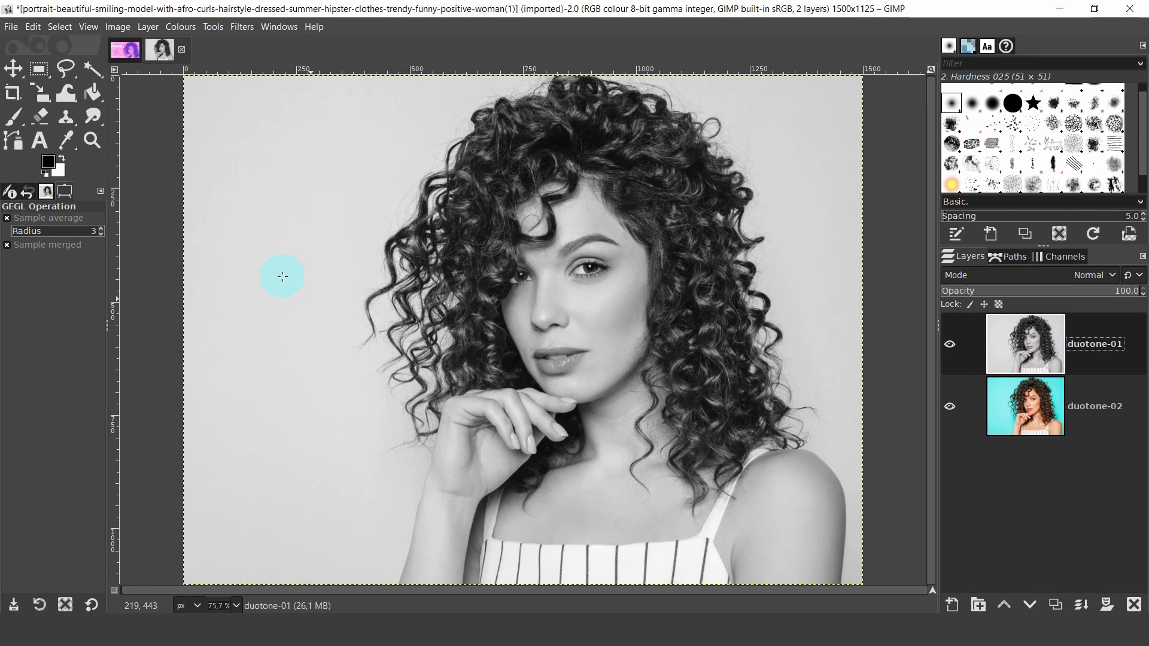
- Adjust the duotone-01 layer's brightness to 11 and contrast to 22
click(174, 27)
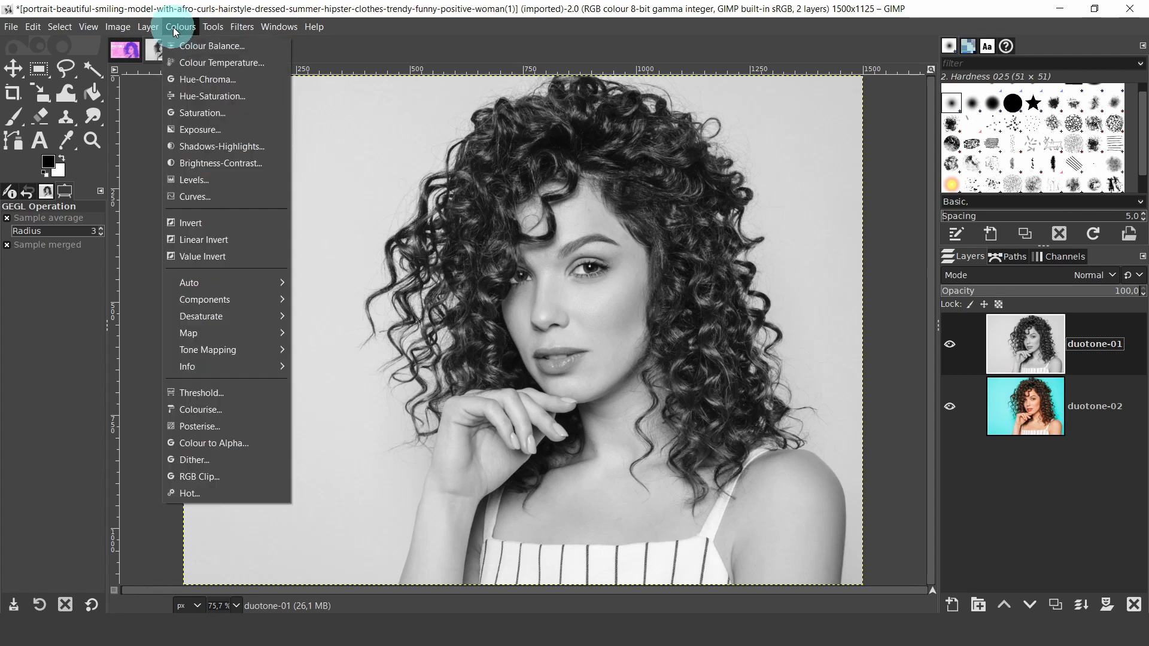
click(203, 162)
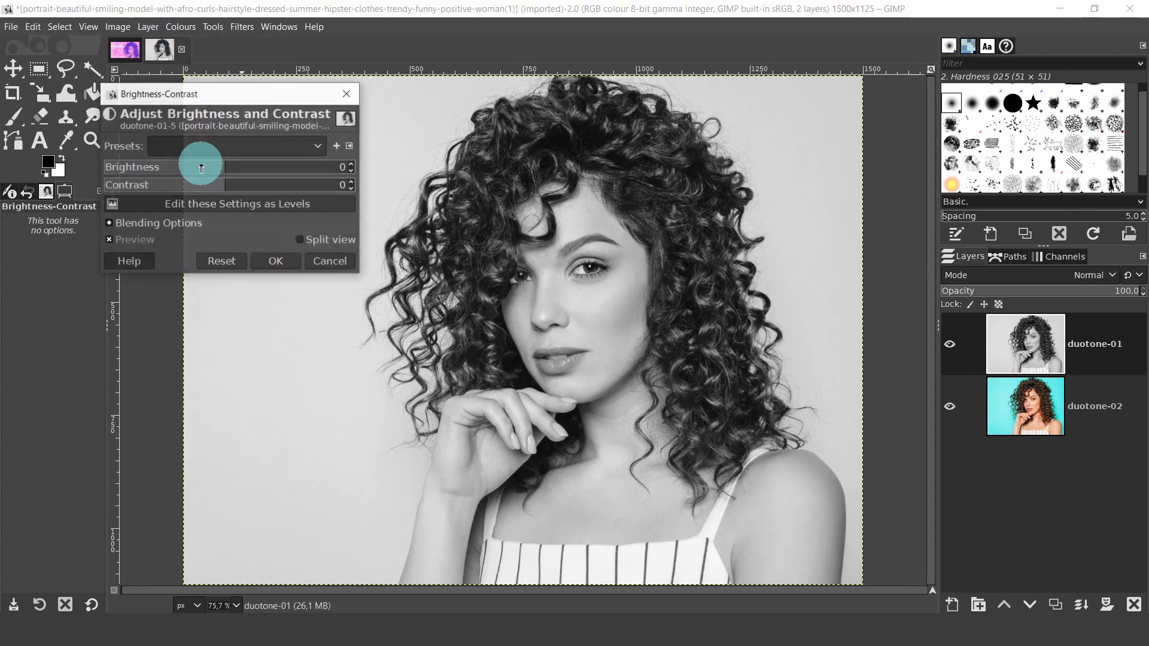
drag(221, 160, 236, 168)
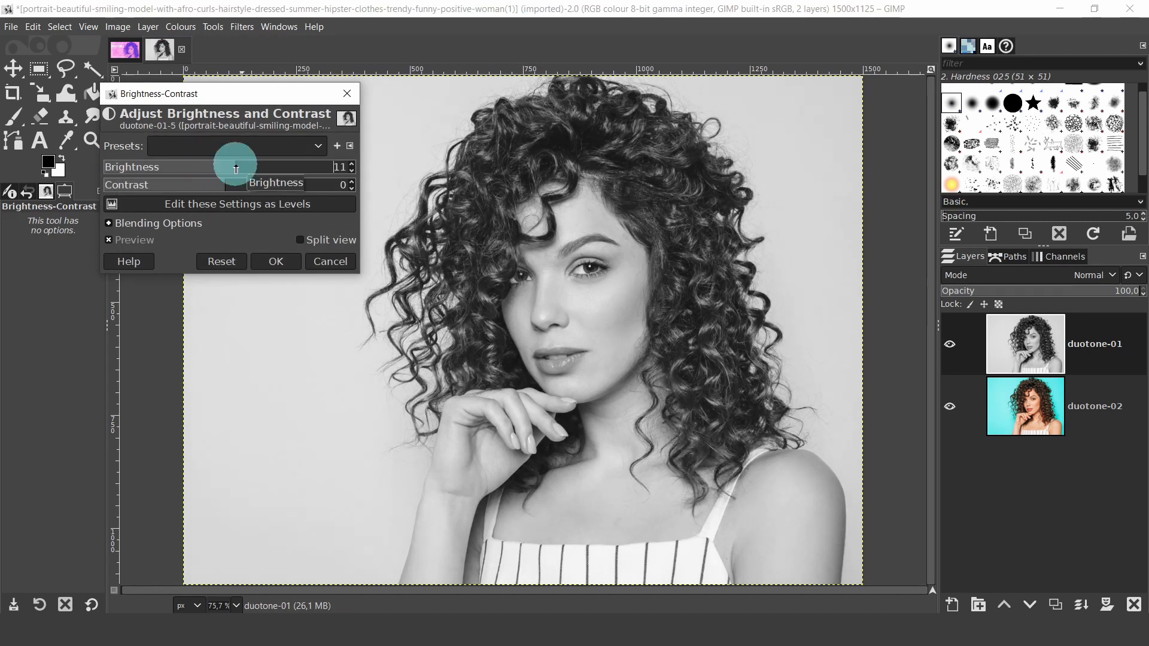
click(237, 186)
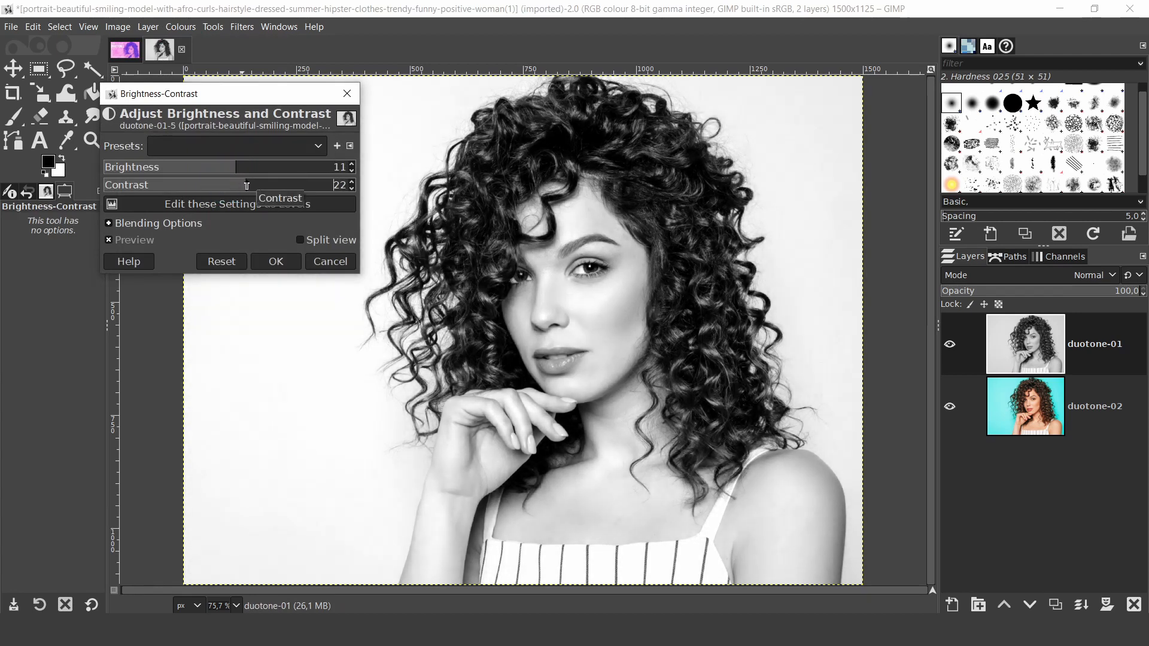
click(245, 185)
click(266, 261)
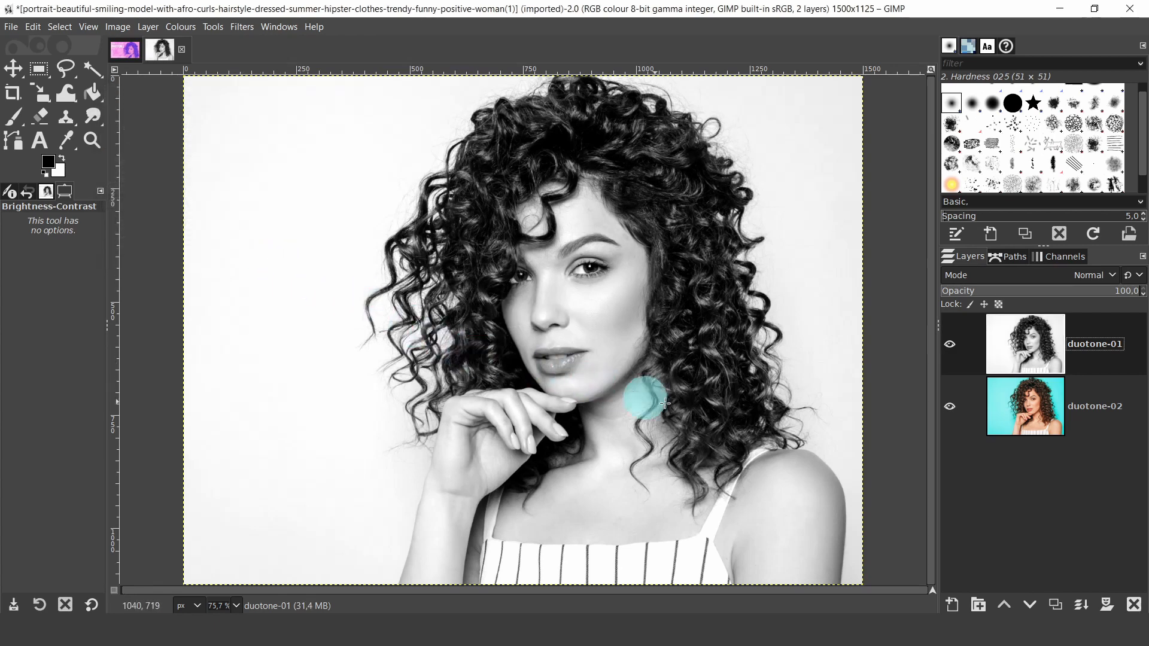
- Add a new 1500 × 1125 px layer filled with transparency above duotone-01
click(951, 605)
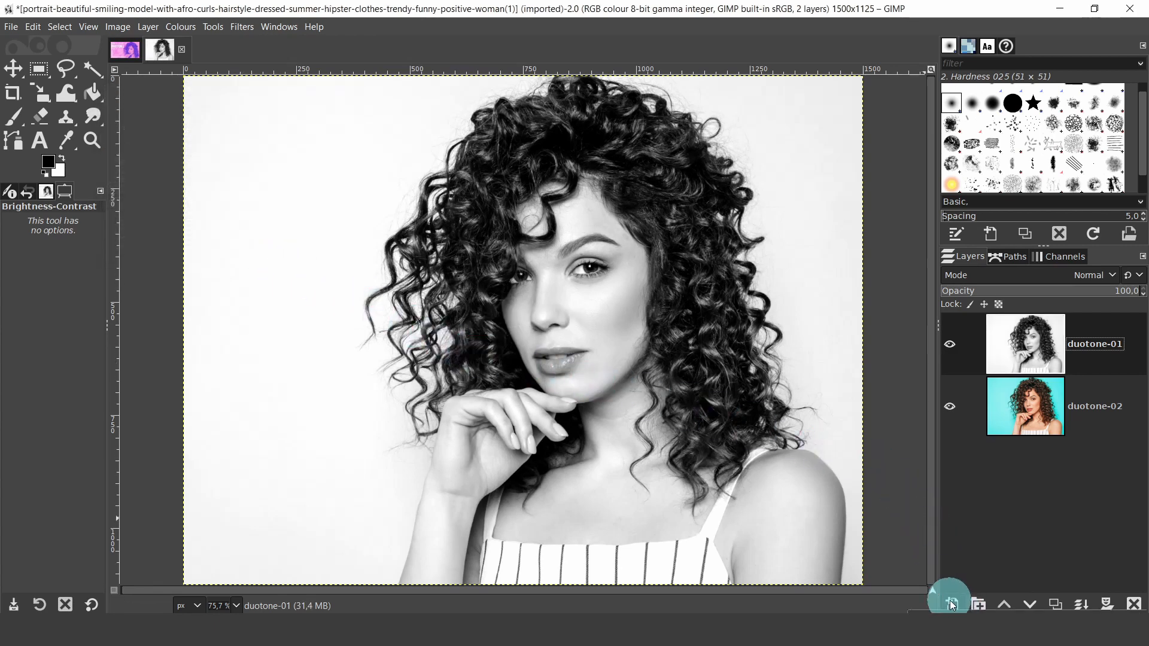
click(952, 604)
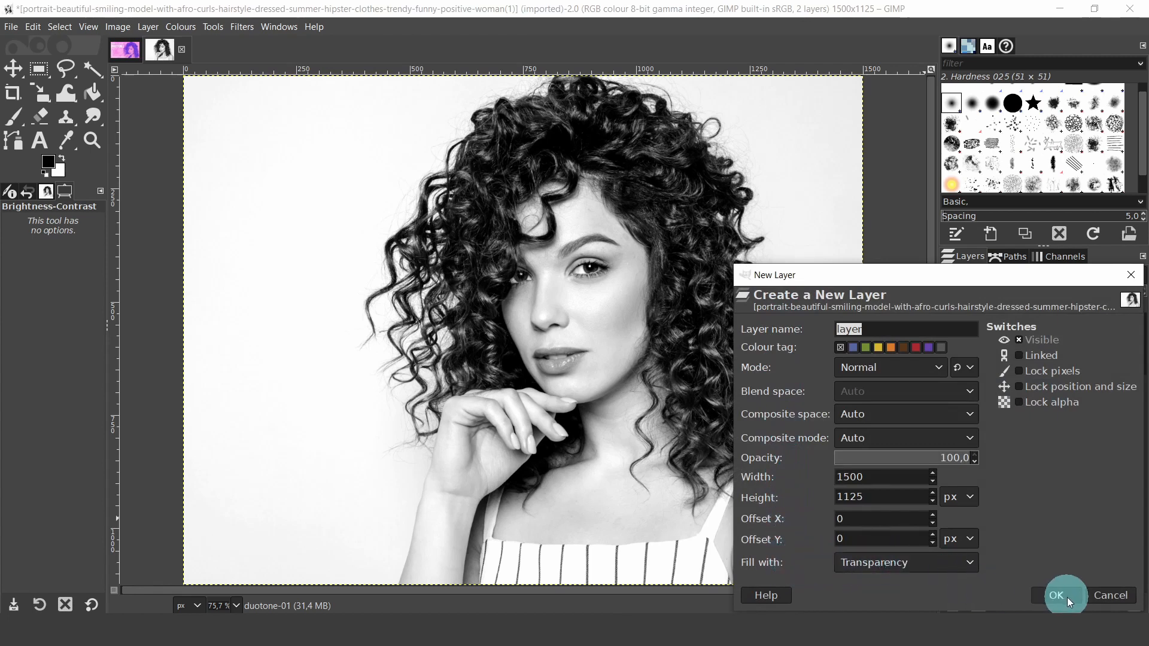
click(1052, 594)
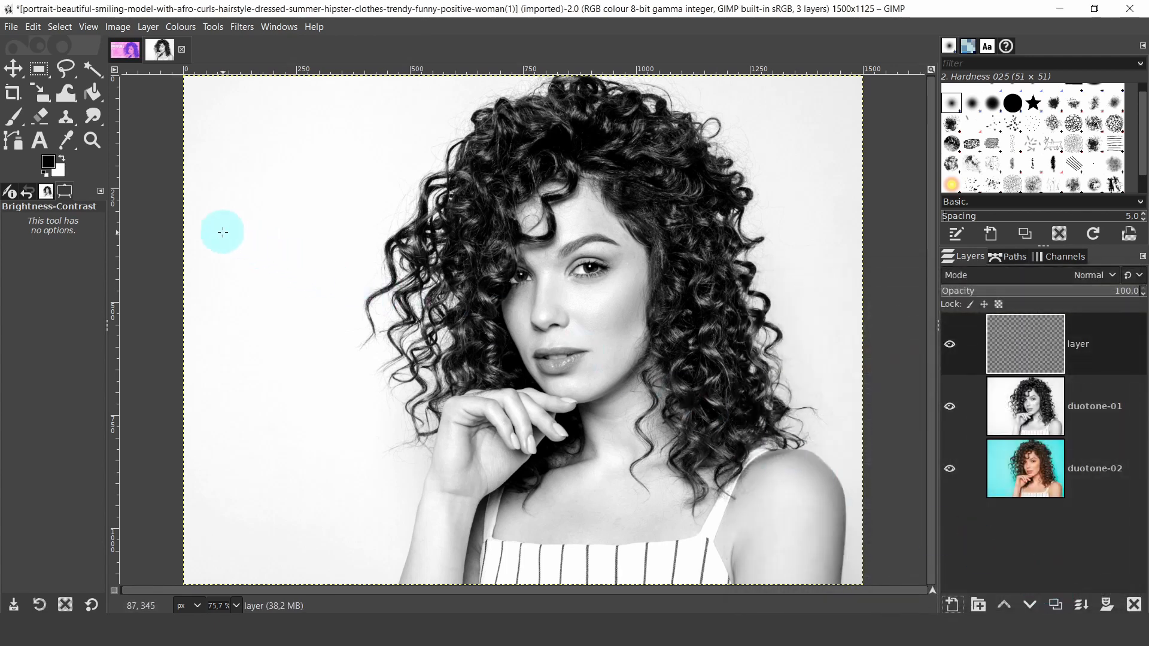
- Set the foreground colour to blue 6466f9 and fill the empty top layer with it
click(49, 162)
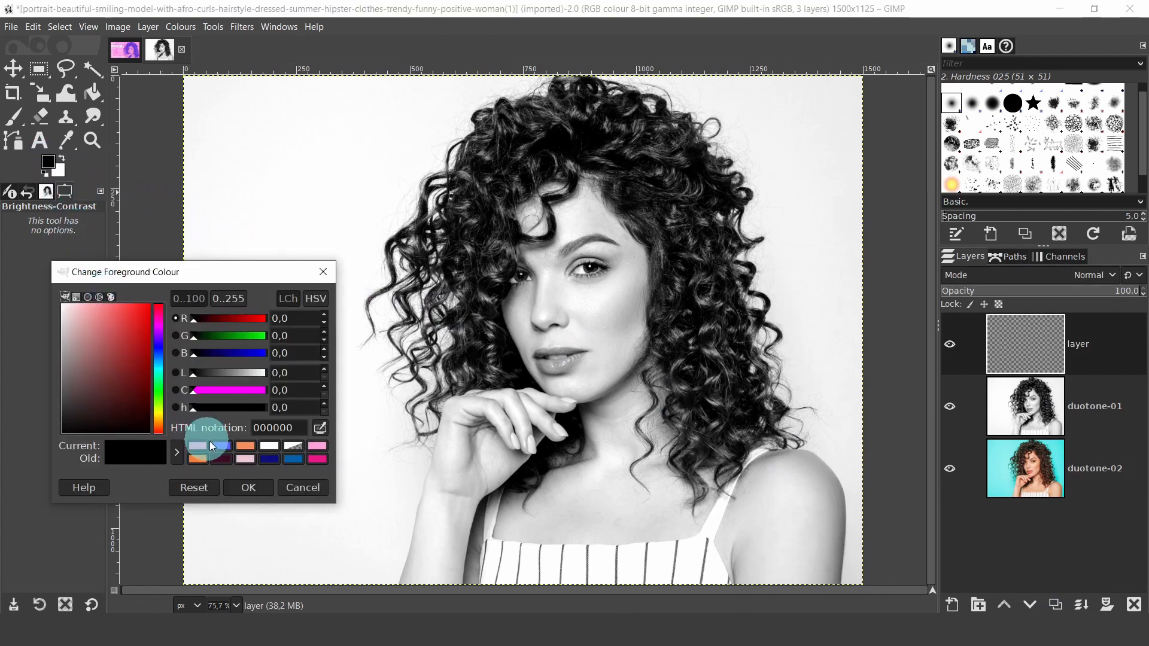
click(217, 445)
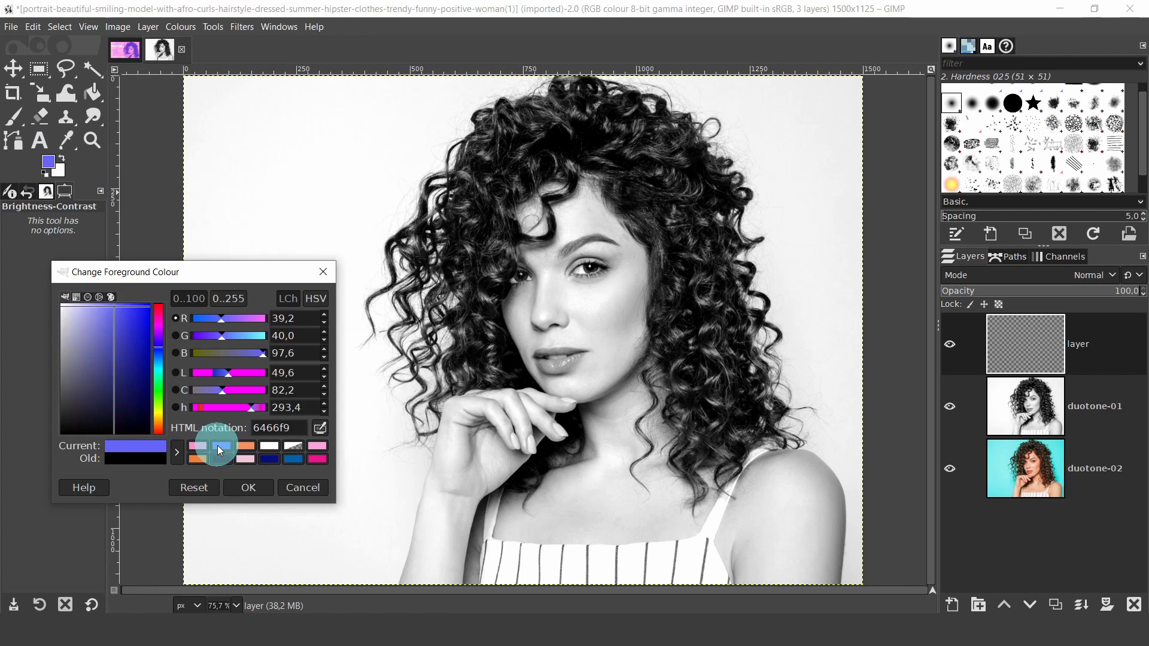
drag(292, 427, 228, 430)
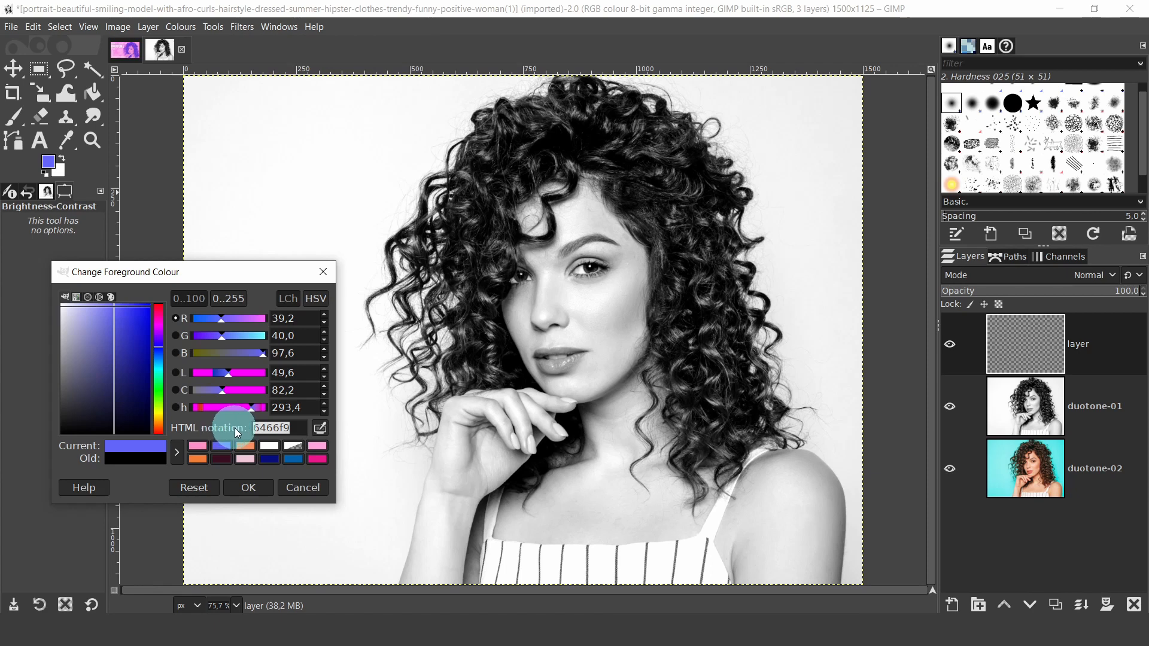
click(247, 488)
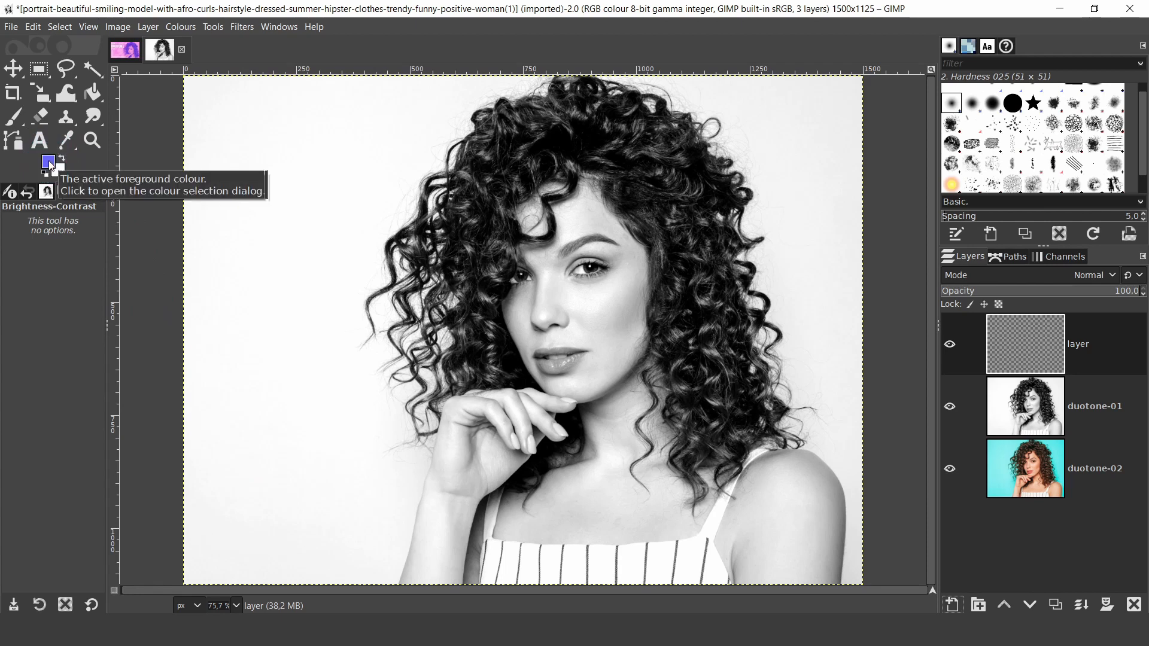
drag(51, 166, 370, 126)
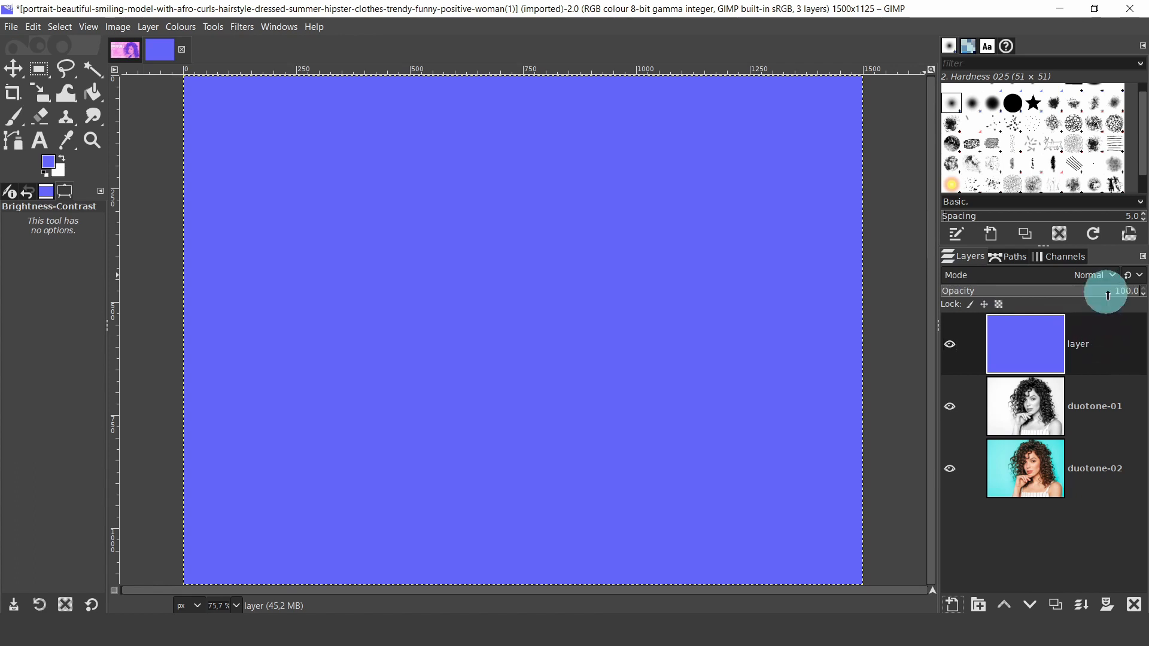
- Set the blue layer's blend mode to Screen and add a new 1500 × 1125 px transparent layer above it
click(1112, 277)
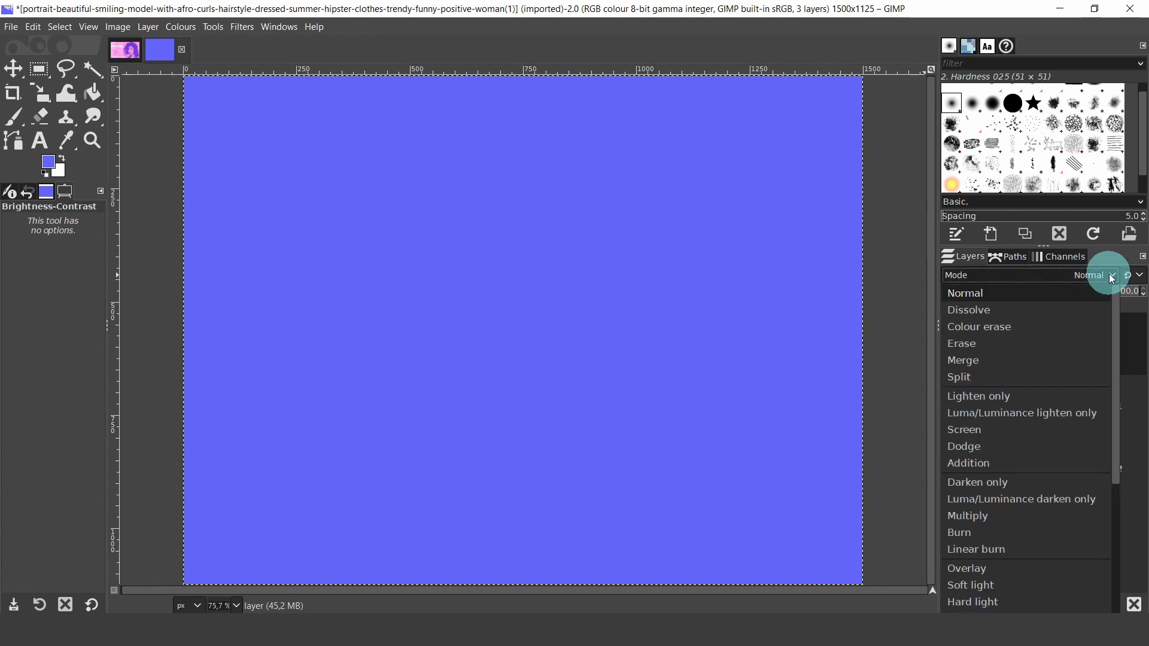
click(974, 430)
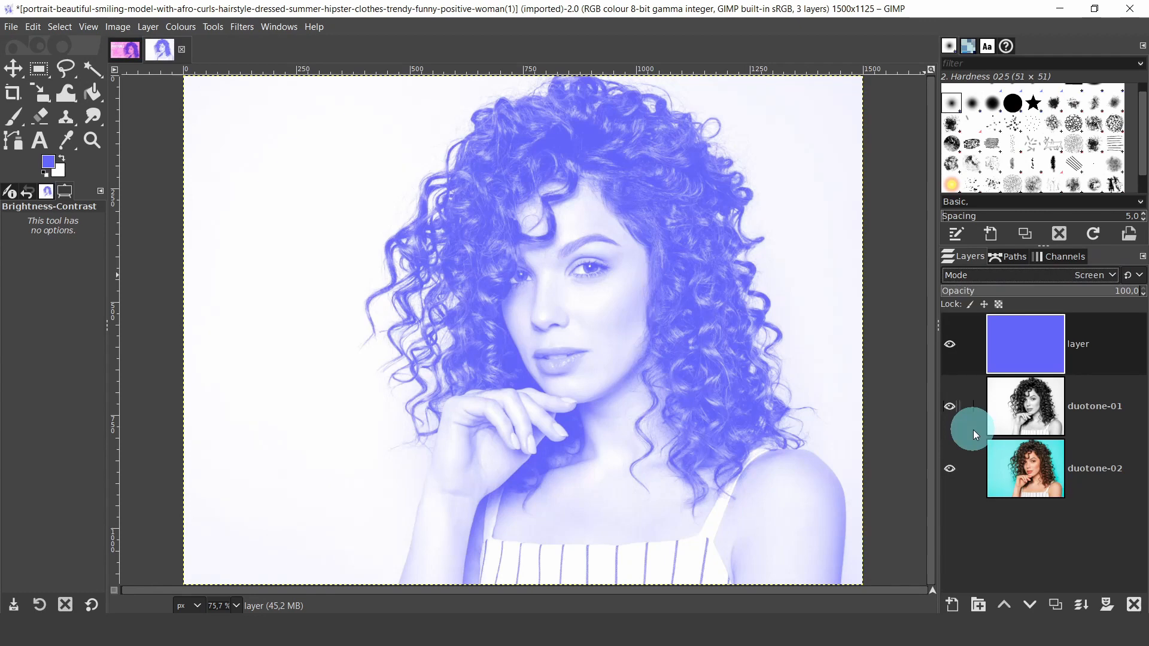
click(951, 603)
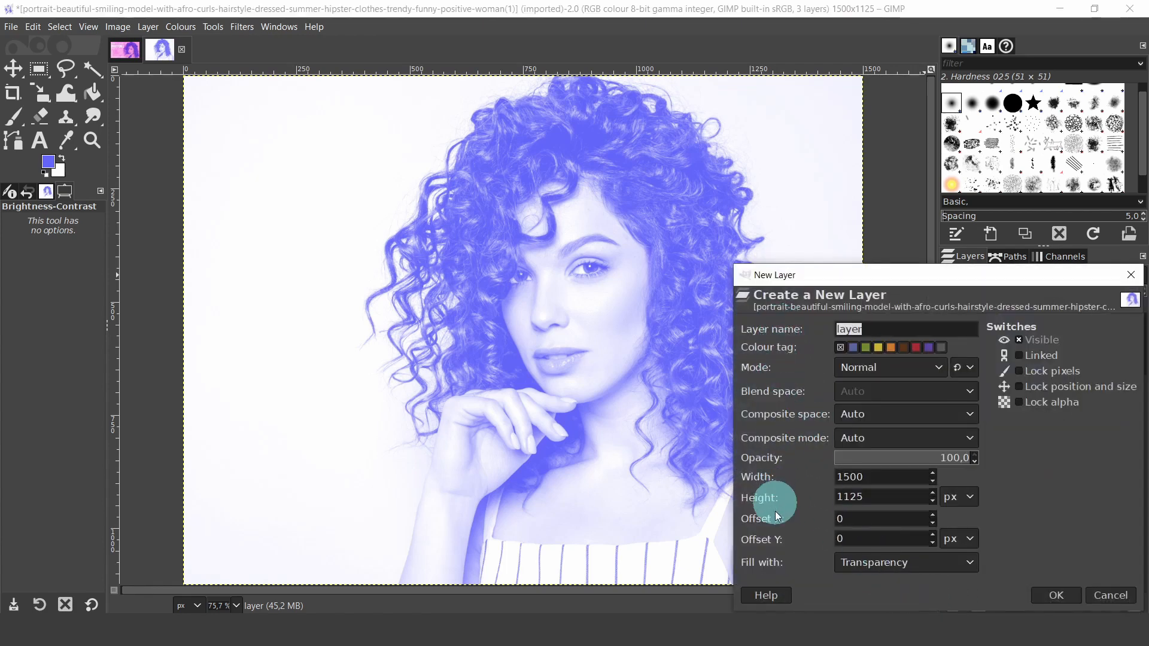
click(1054, 595)
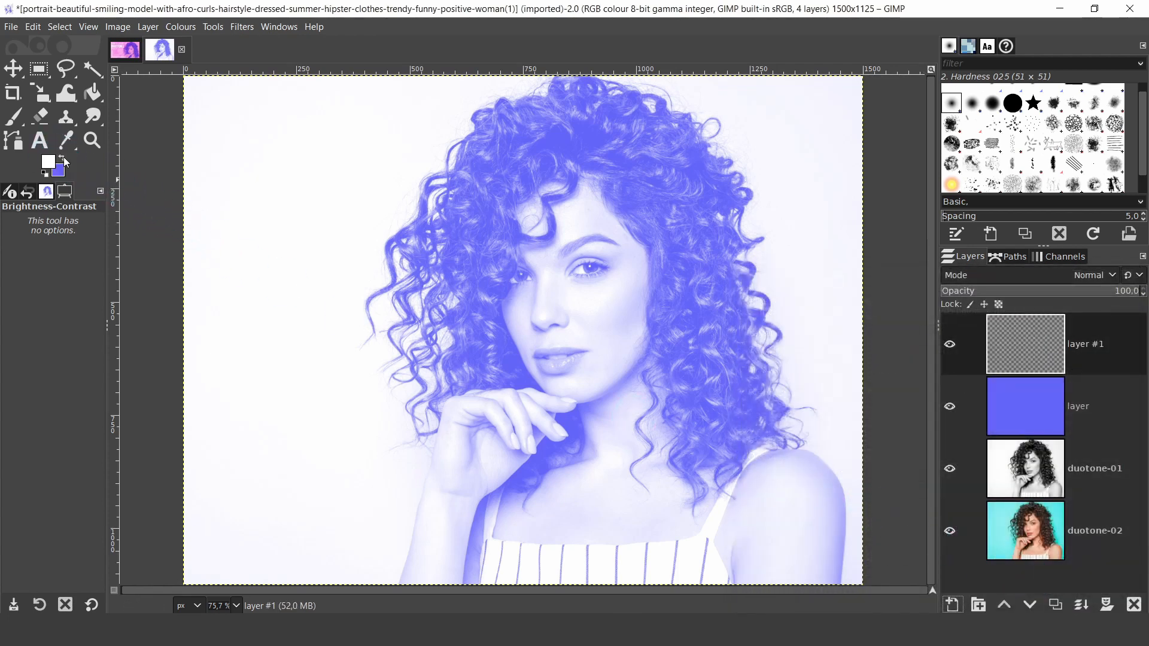
- Set the foreground colour to pink ff8fc9 and fill the new layer #1 with it
click(49, 162)
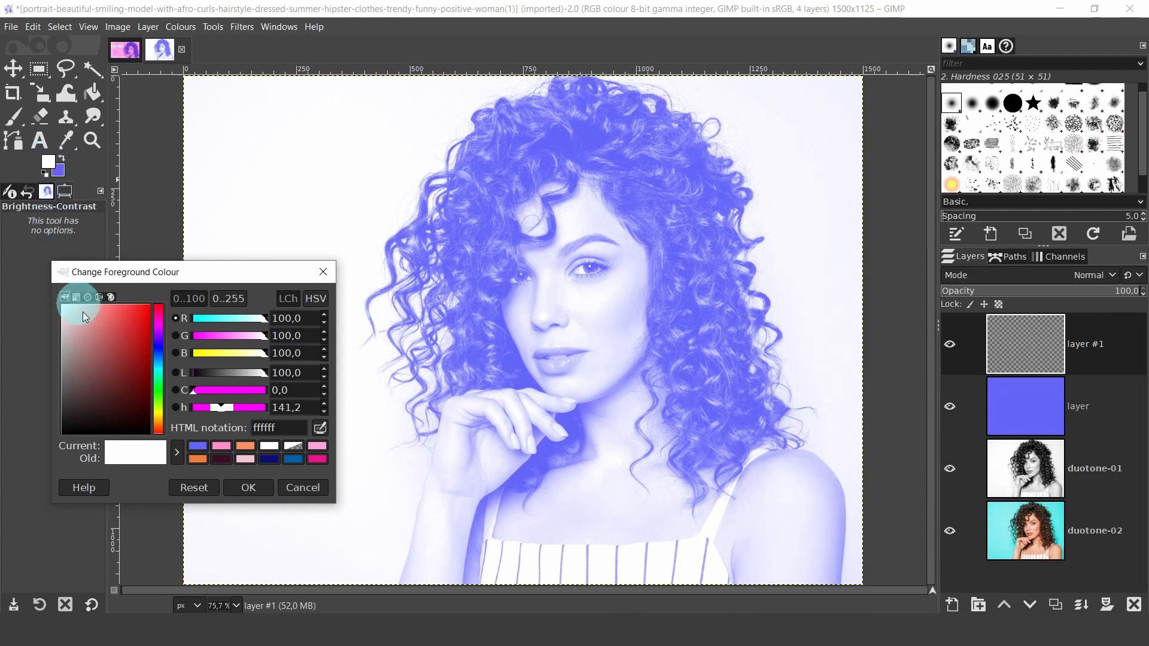
click(222, 447)
click(291, 427)
drag(291, 427, 252, 427)
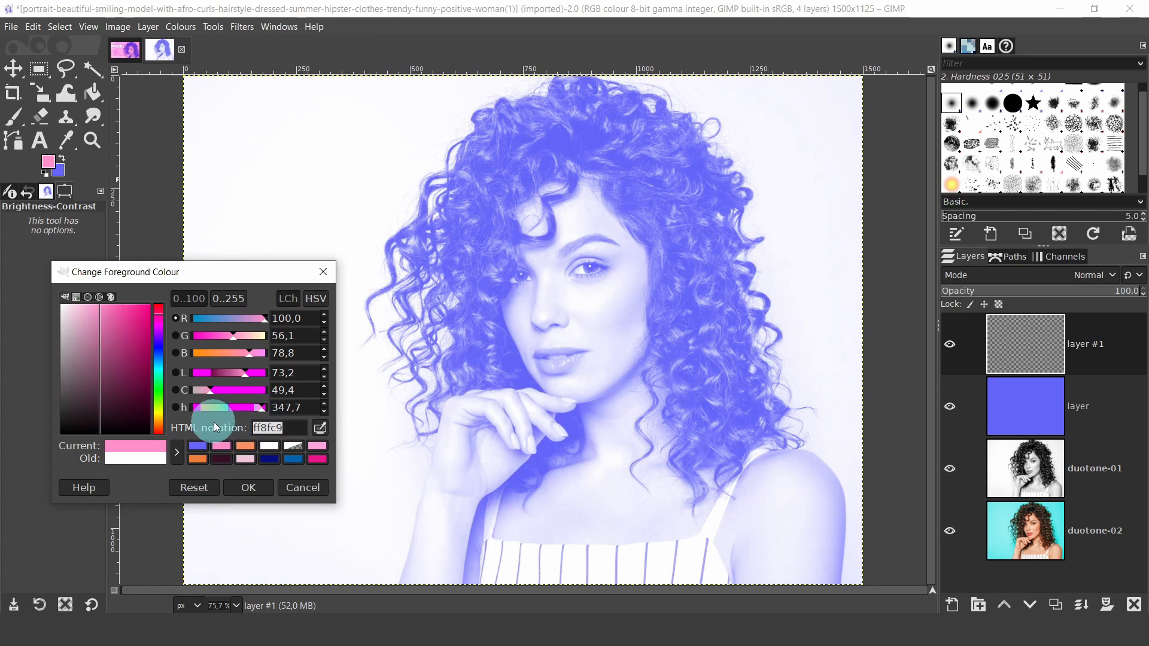
click(246, 487)
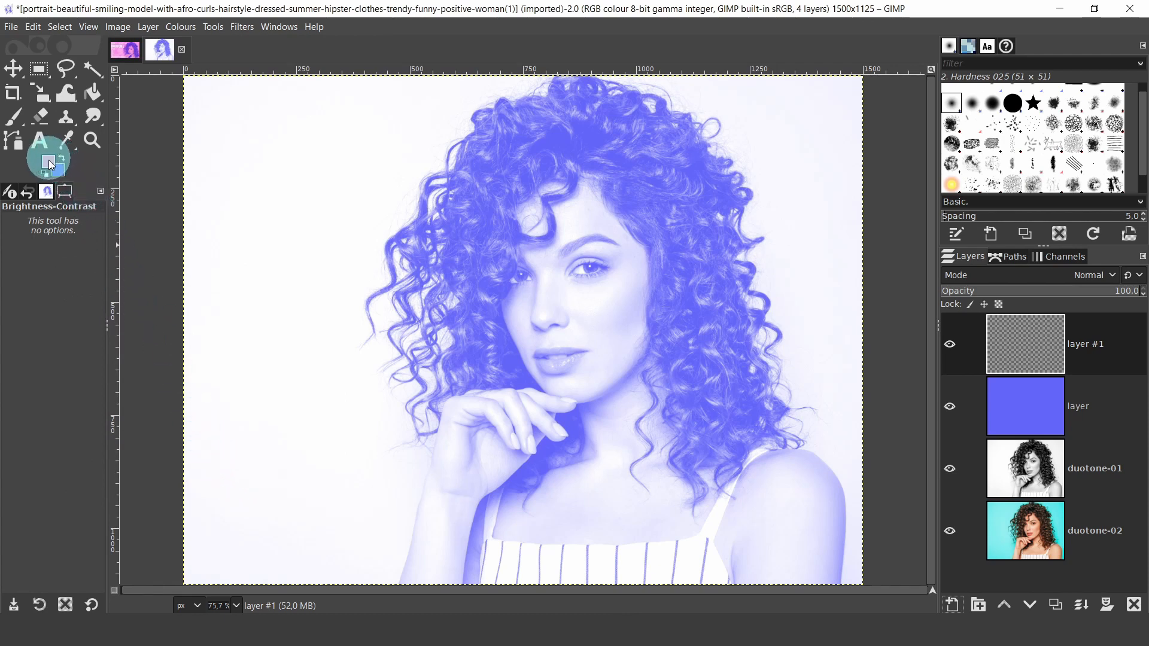
drag(55, 165, 305, 124)
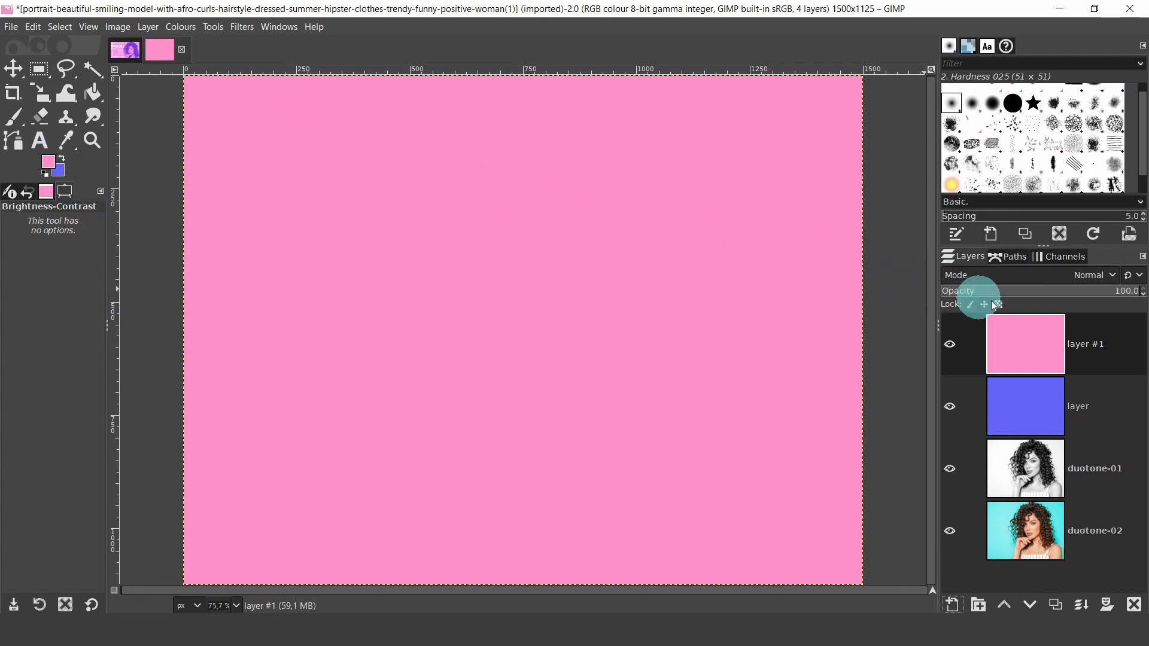
- Set the pink layer #1's blend mode to Multiply and its opacity to 100
click(1114, 276)
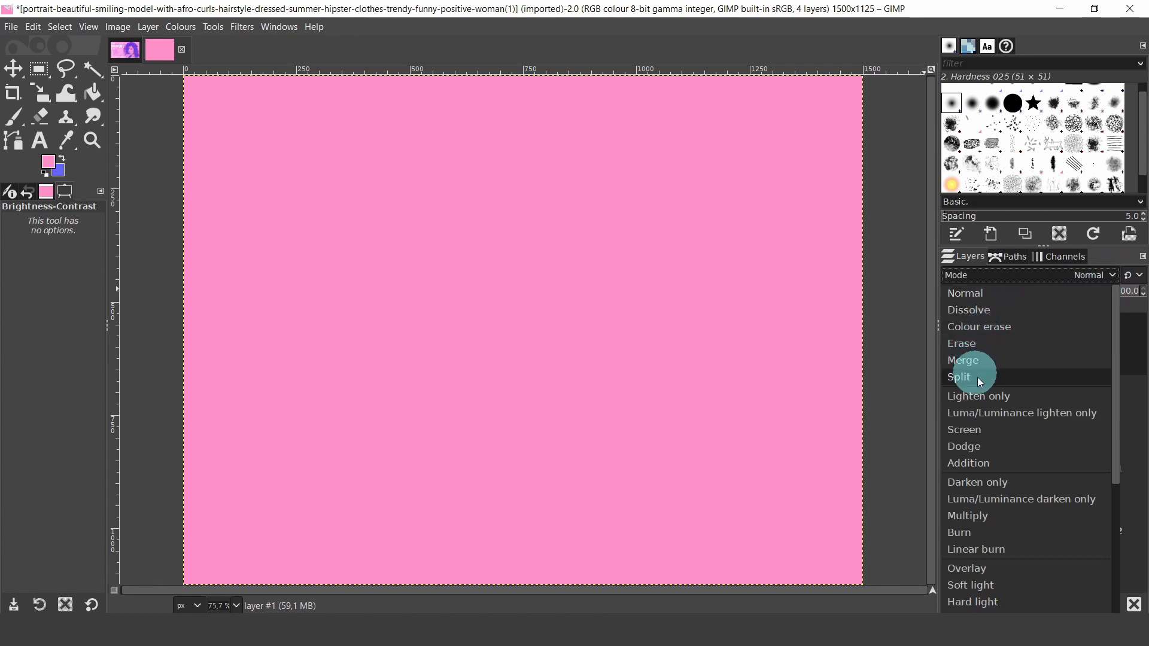
click(975, 515)
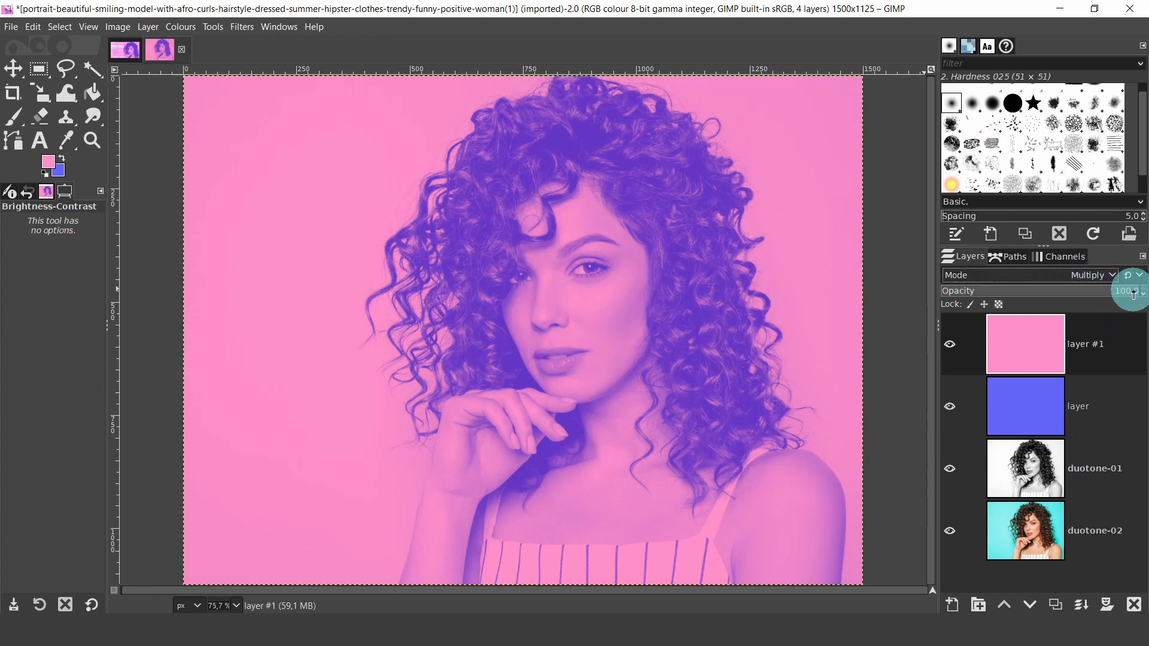
drag(1121, 294, 1145, 290)
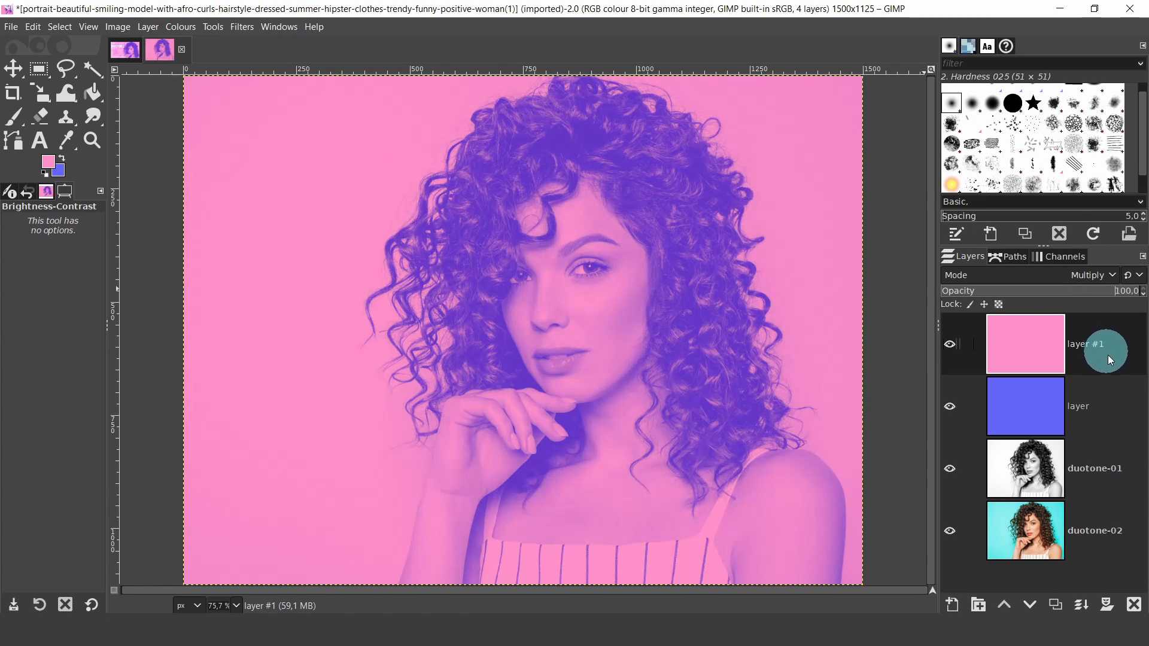
- Merge the blue layer and the pink layer #1 down into duotone-01
click(1024, 409)
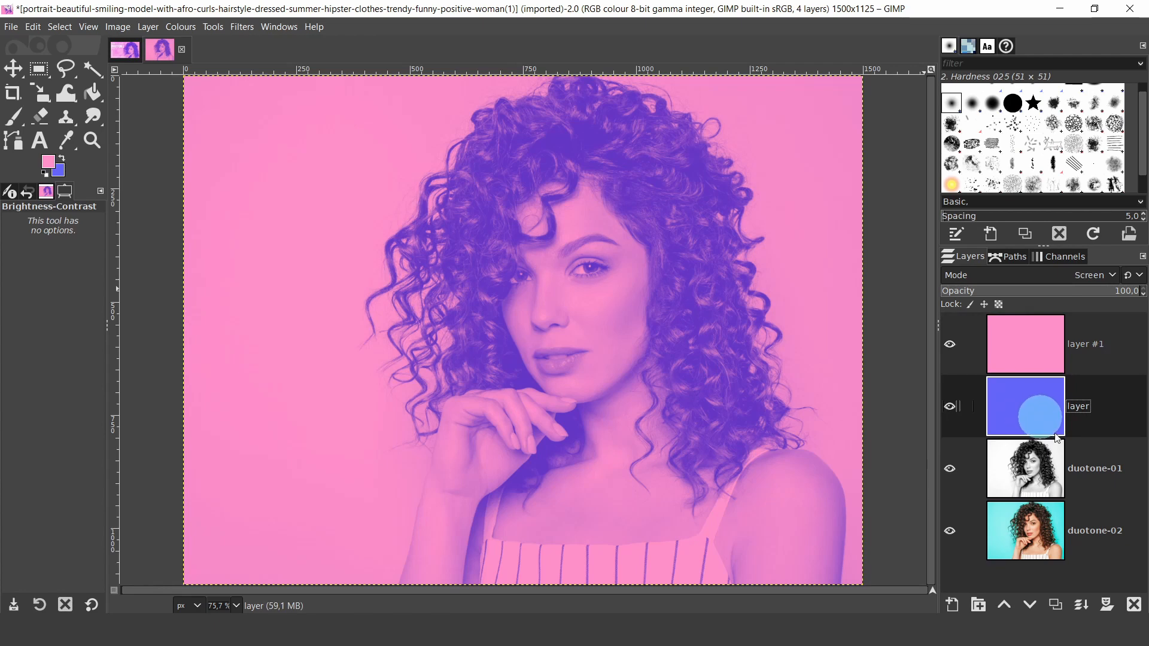
click(1080, 605)
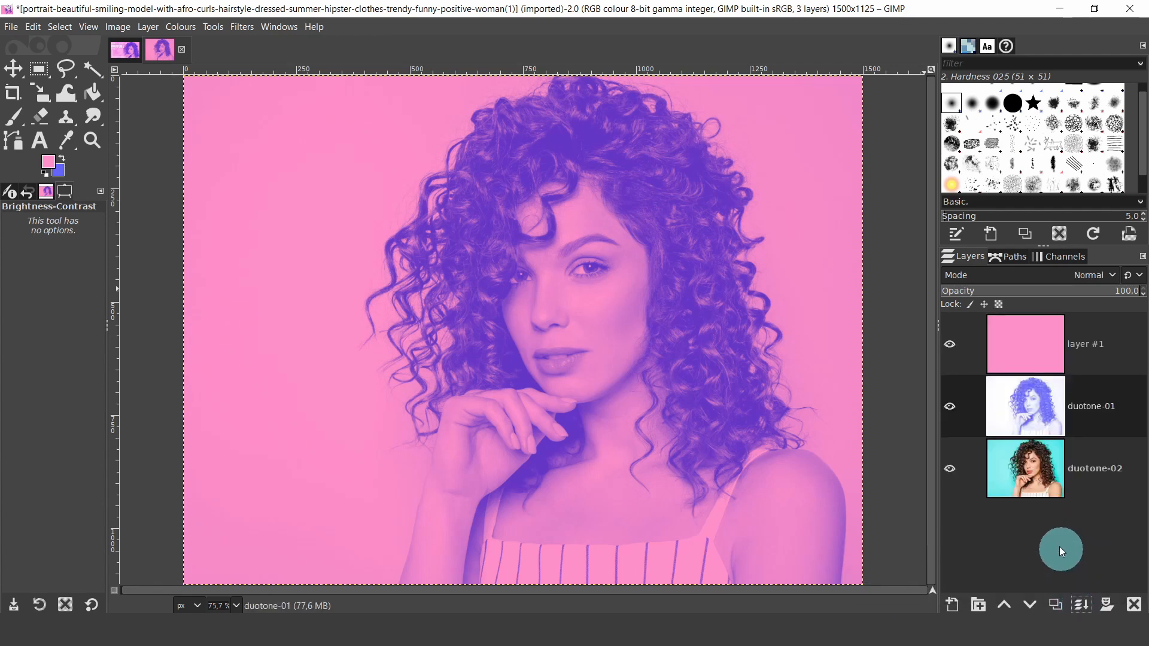
click(1020, 344)
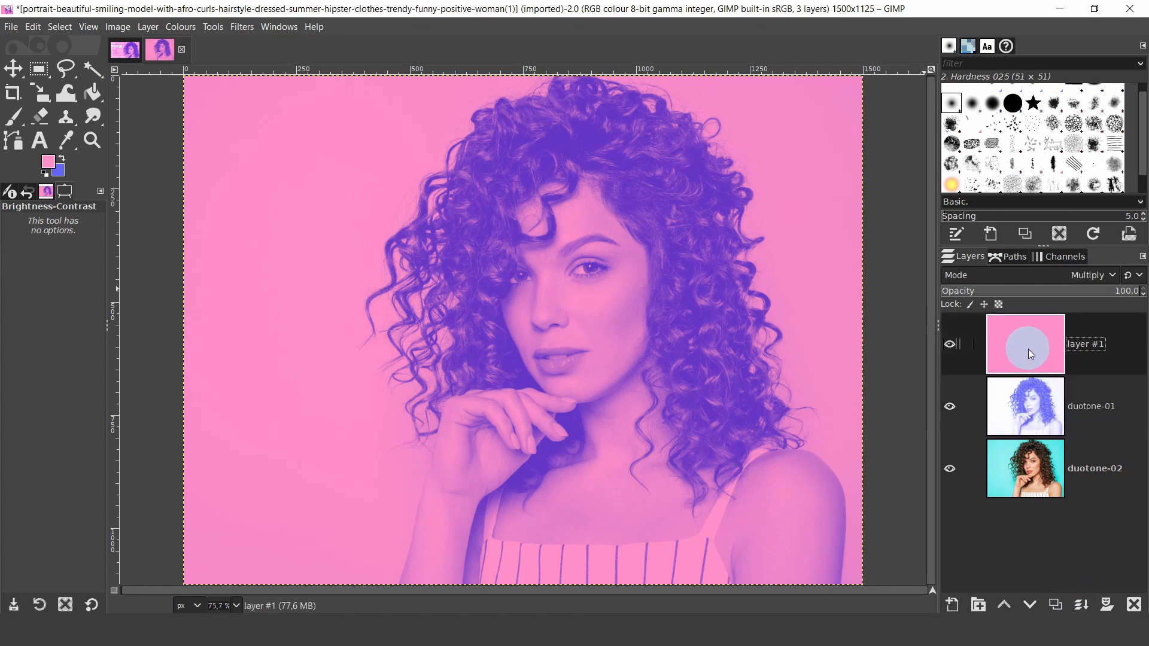
drag(1028, 349, 1051, 396)
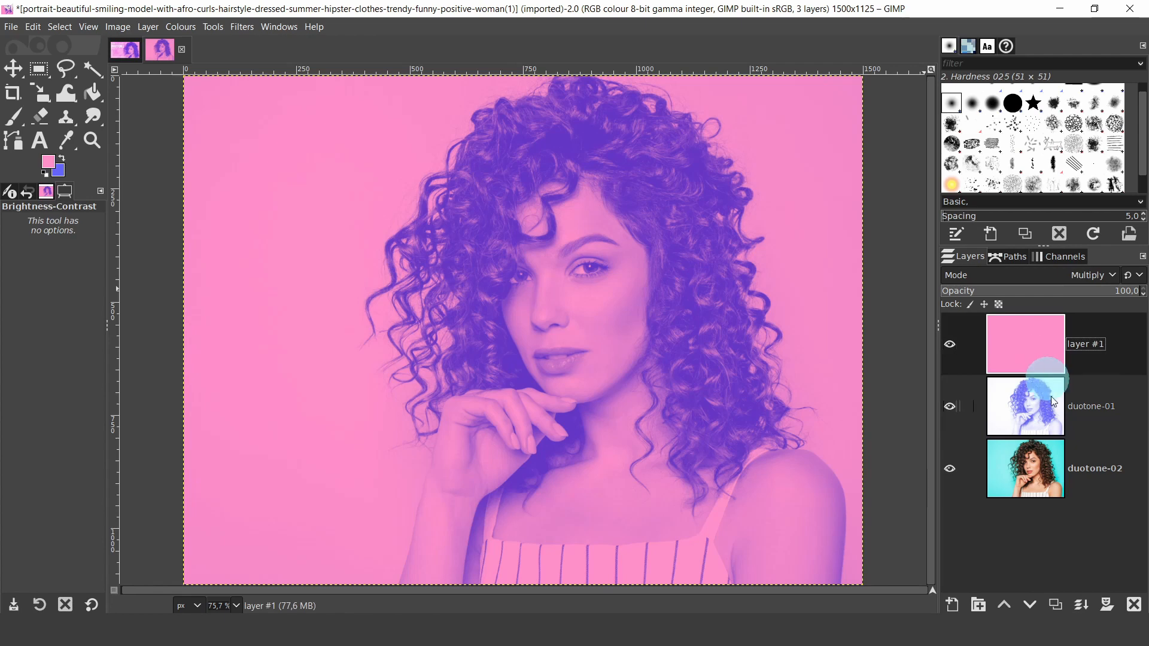
click(1080, 607)
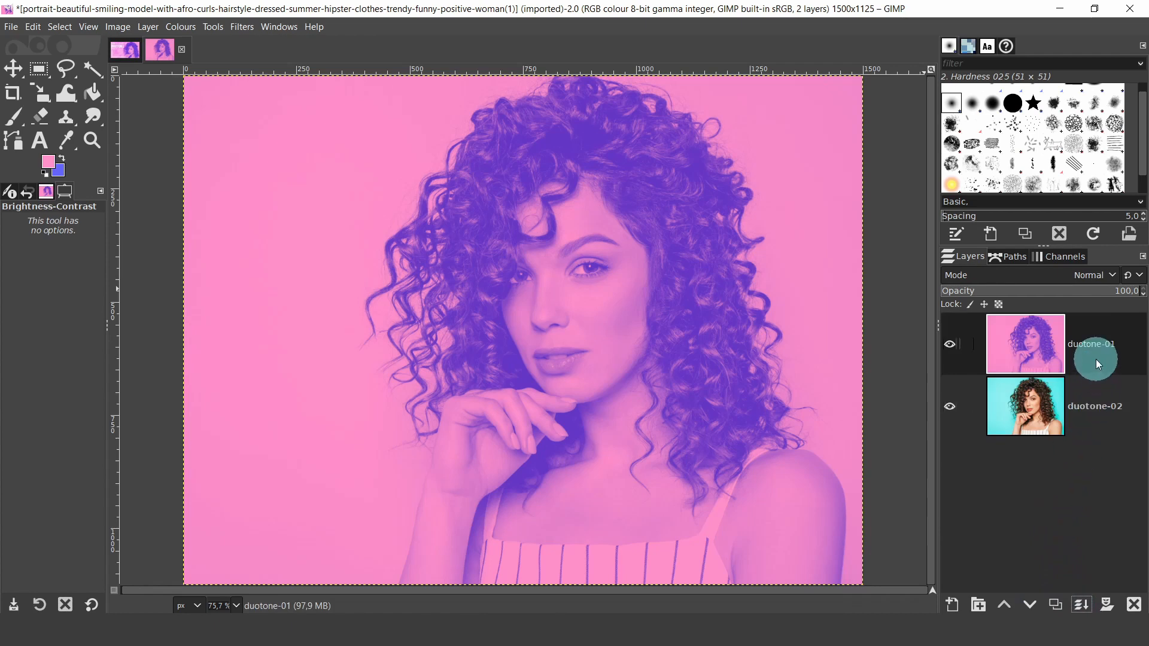
- Adjust duotone-01 with Curves, raising the highlights at input 218 to output 238 and lowering the shadows slightly
click(1093, 346)
click(170, 29)
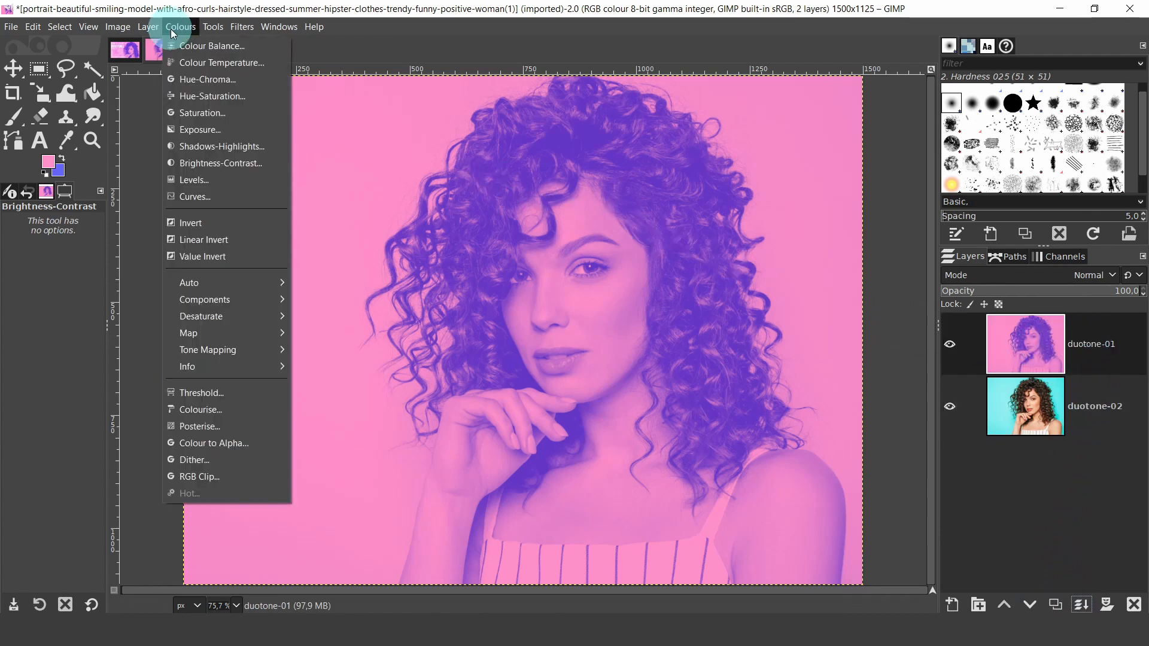
click(190, 199)
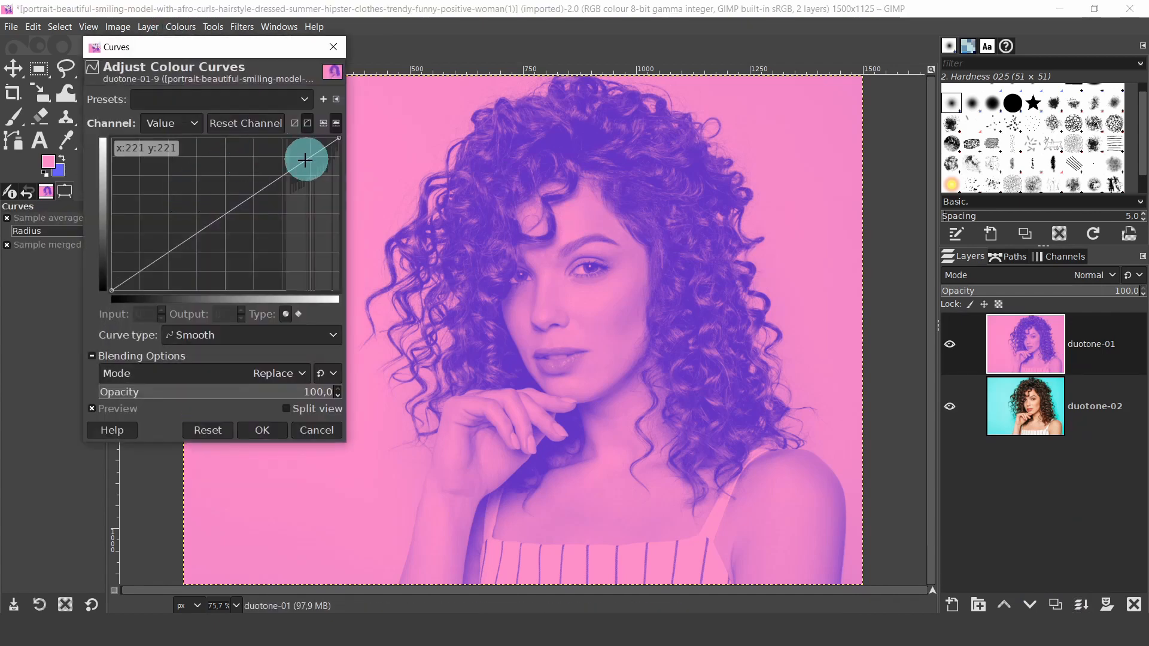
click(307, 159)
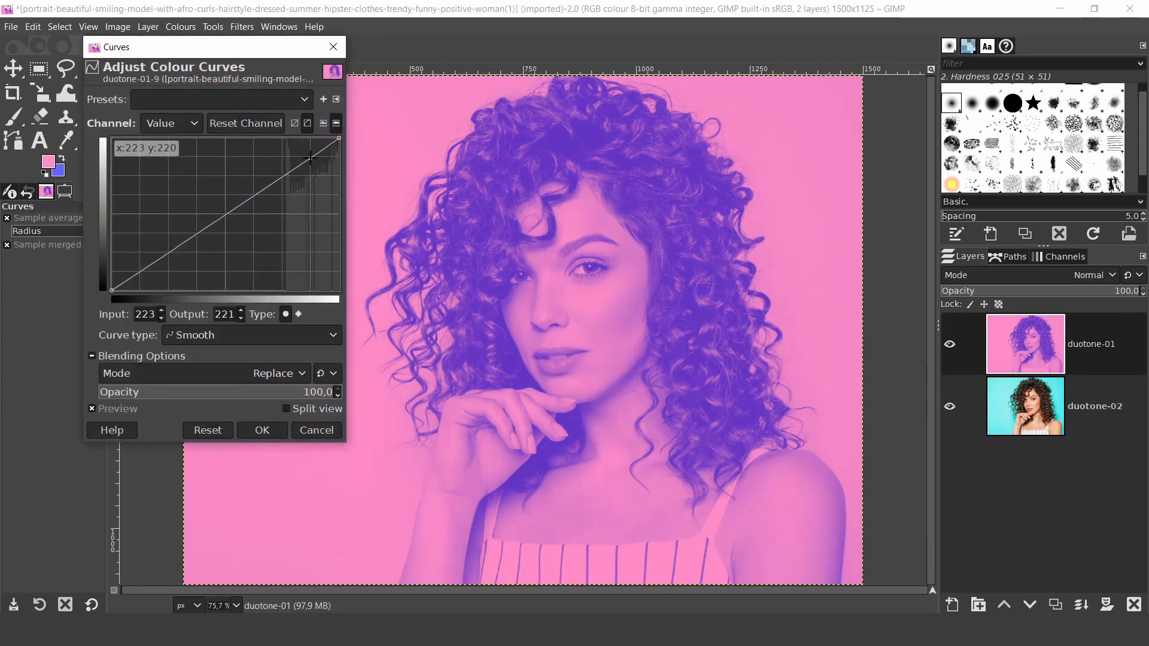
drag(310, 159, 306, 148)
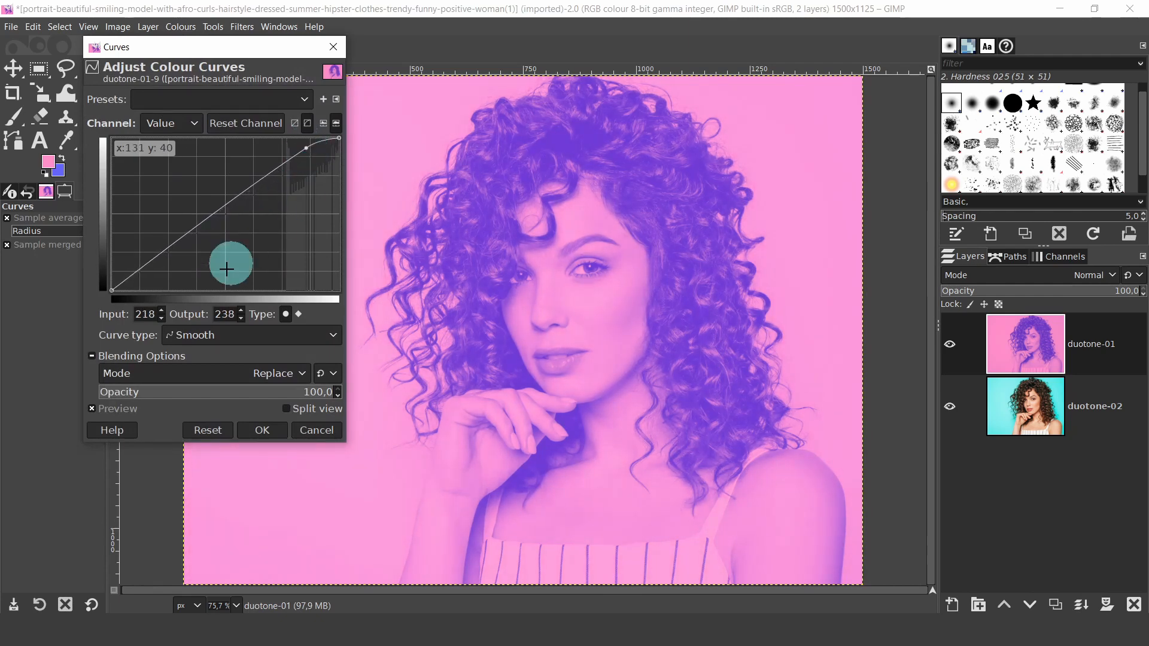
mouse_move(132, 283)
mouse_down()
mouse_move(138, 269)
mouse_move(150, 279)
mouse_up()
click(245, 426)
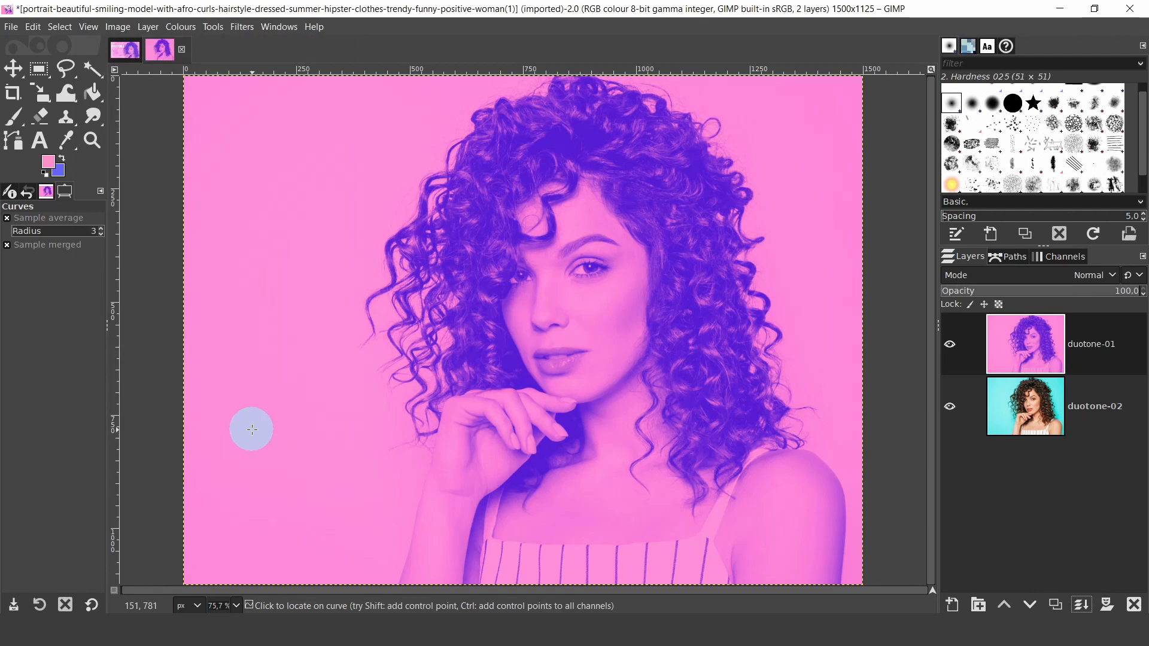
- Move the duotone-02 layer above duotone-01 in the layer stack
click(1093, 412)
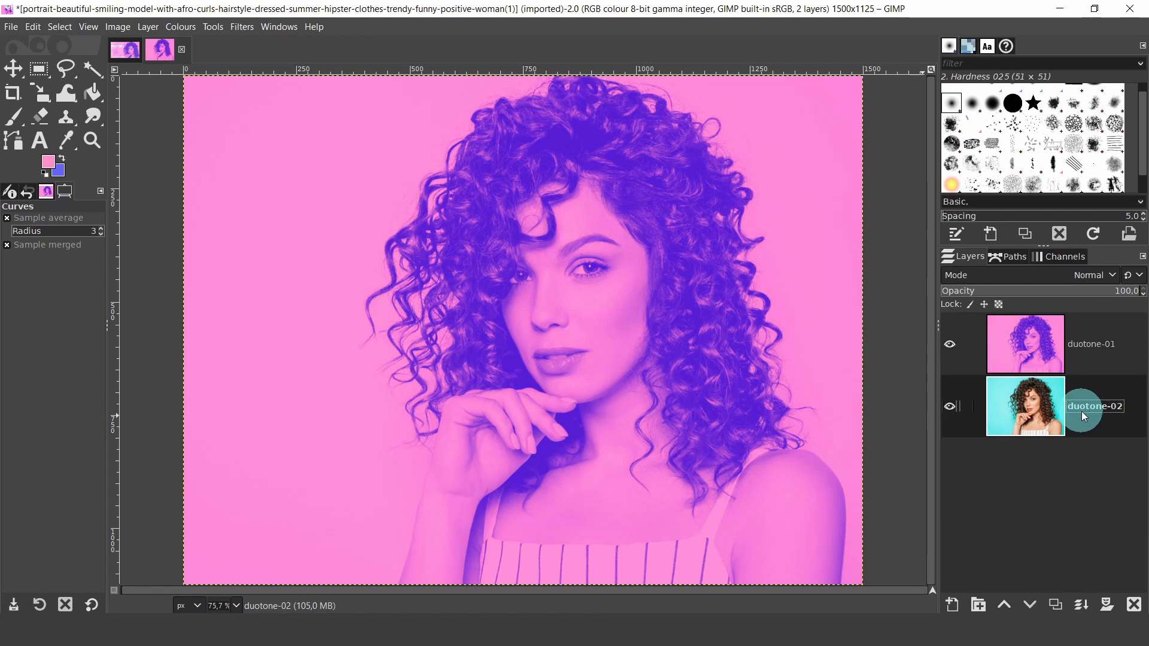
drag(1087, 421, 1070, 320)
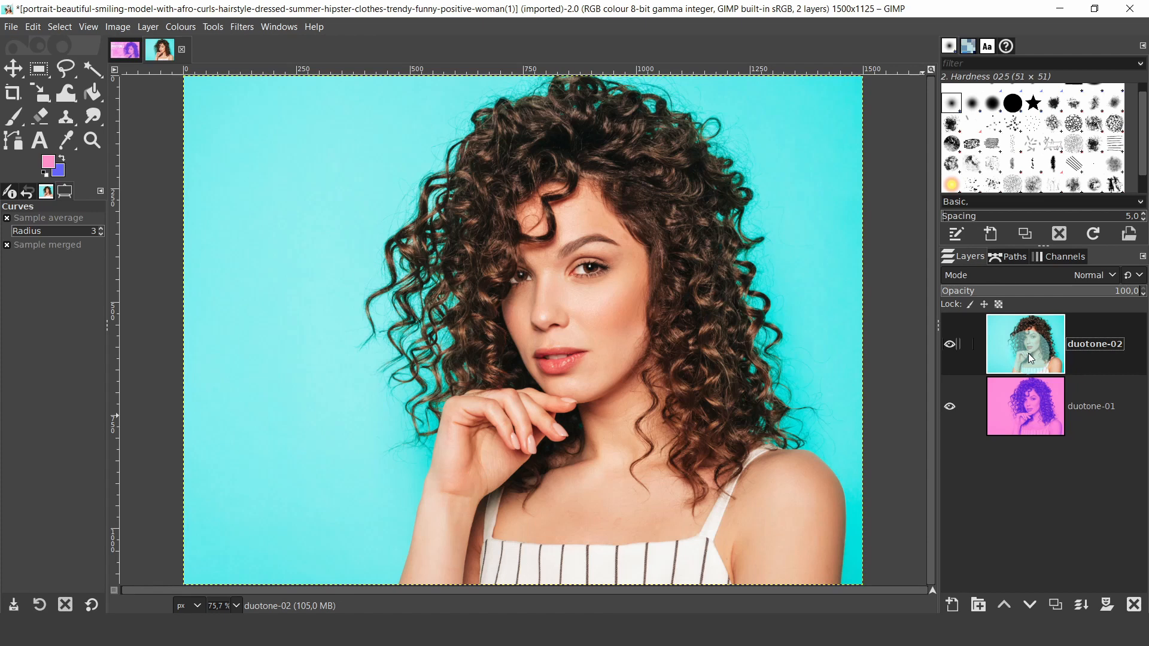
- Set the foreground colour to dark purple 380e24 and swap it with the background colour
click(49, 164)
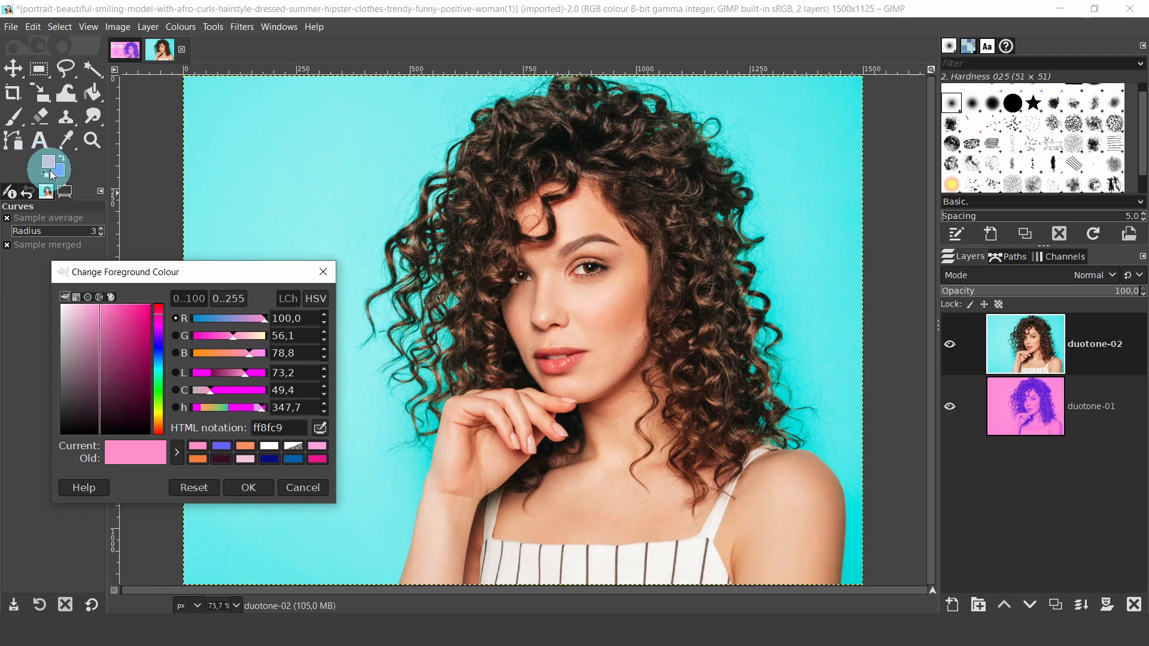
click(219, 459)
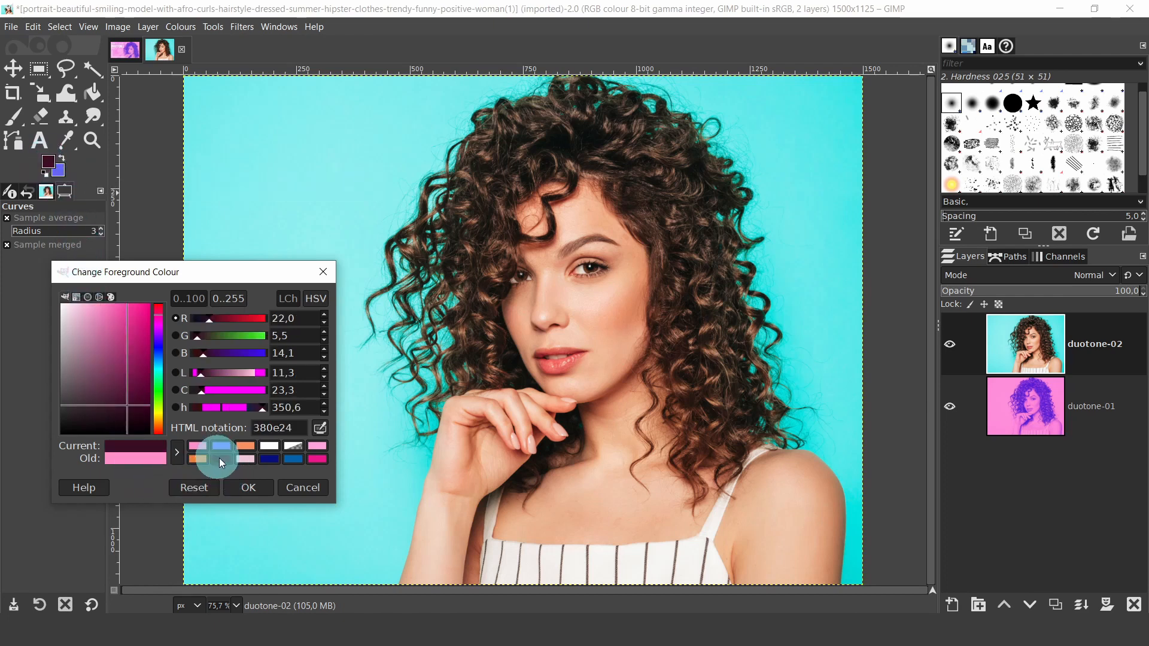
double_click(288, 427)
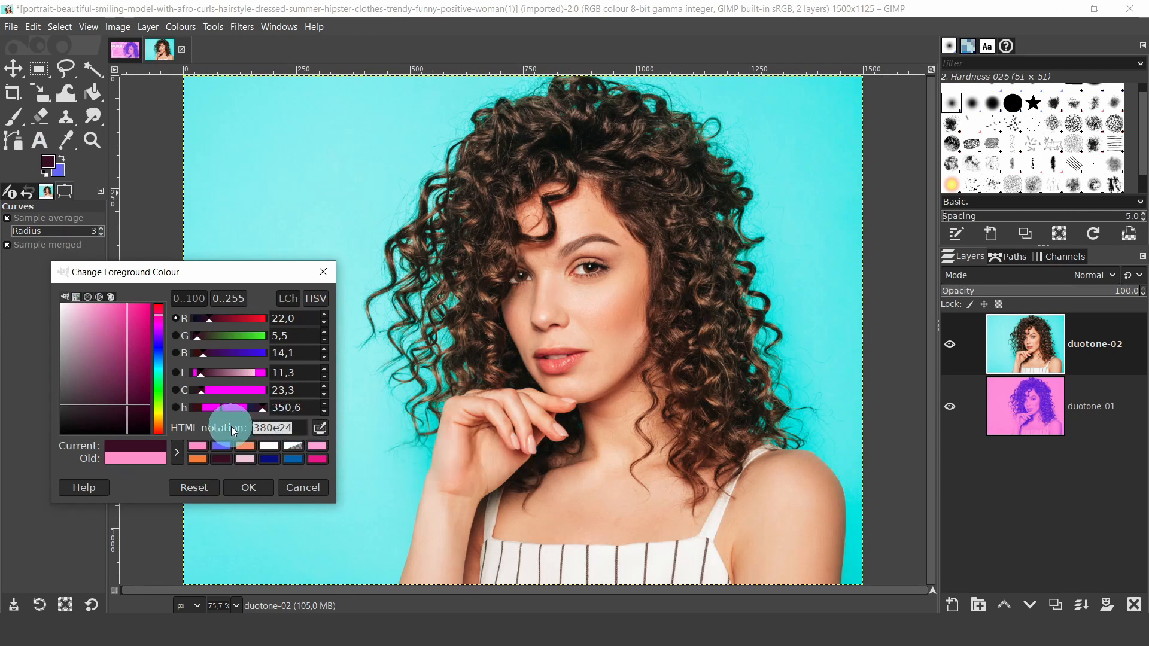
click(245, 488)
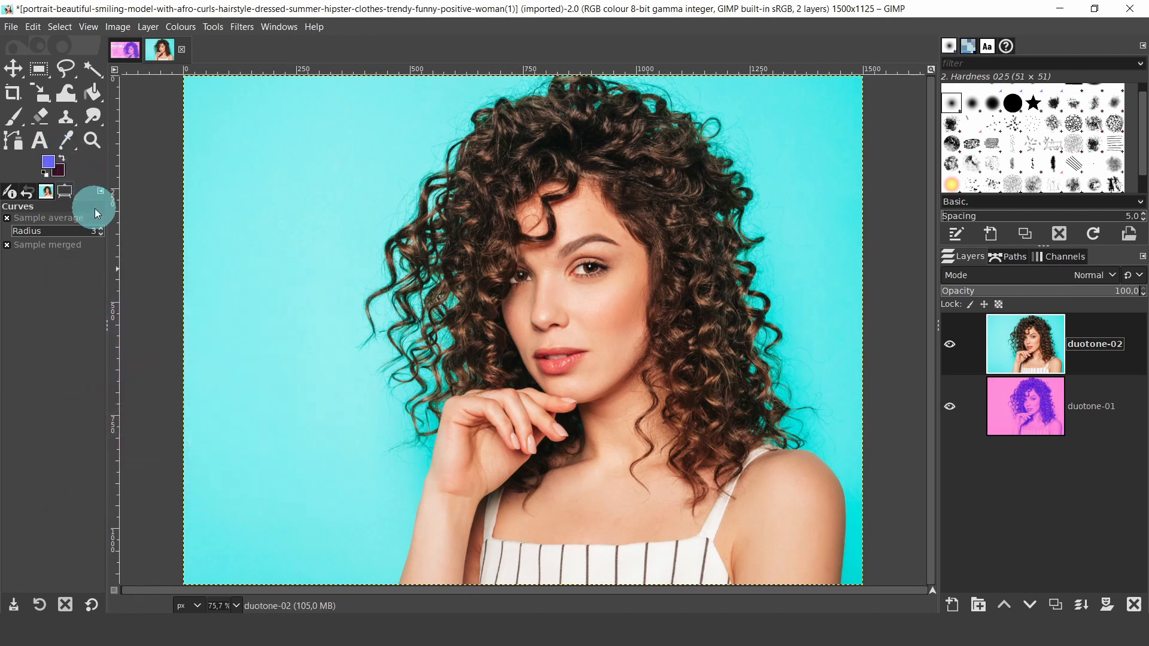
- Set the foreground colour to orange f7915f and swap the colours so dark purple is the foreground and orange the background
click(48, 163)
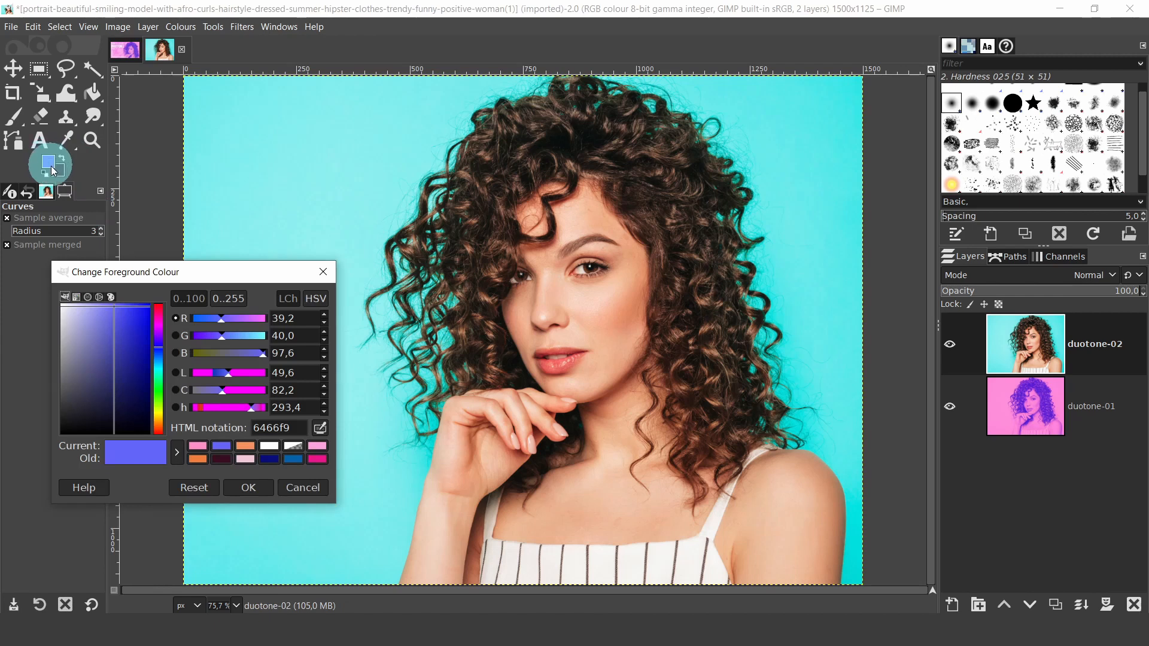
click(196, 460)
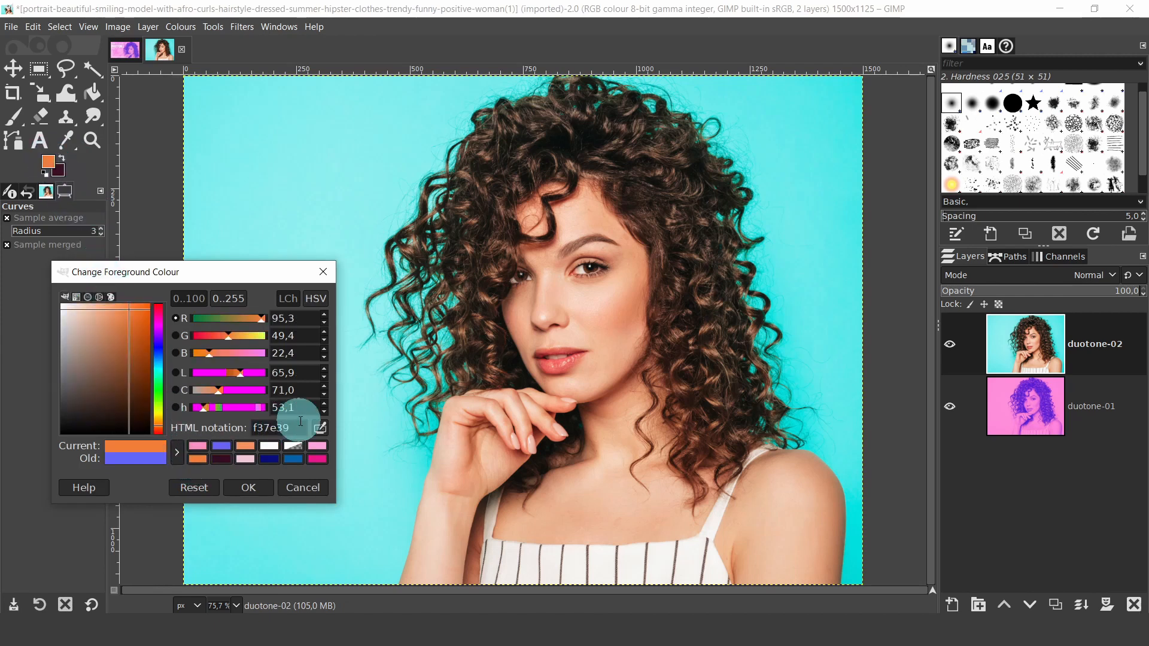
drag(300, 421, 232, 437)
click(245, 446)
click(294, 425)
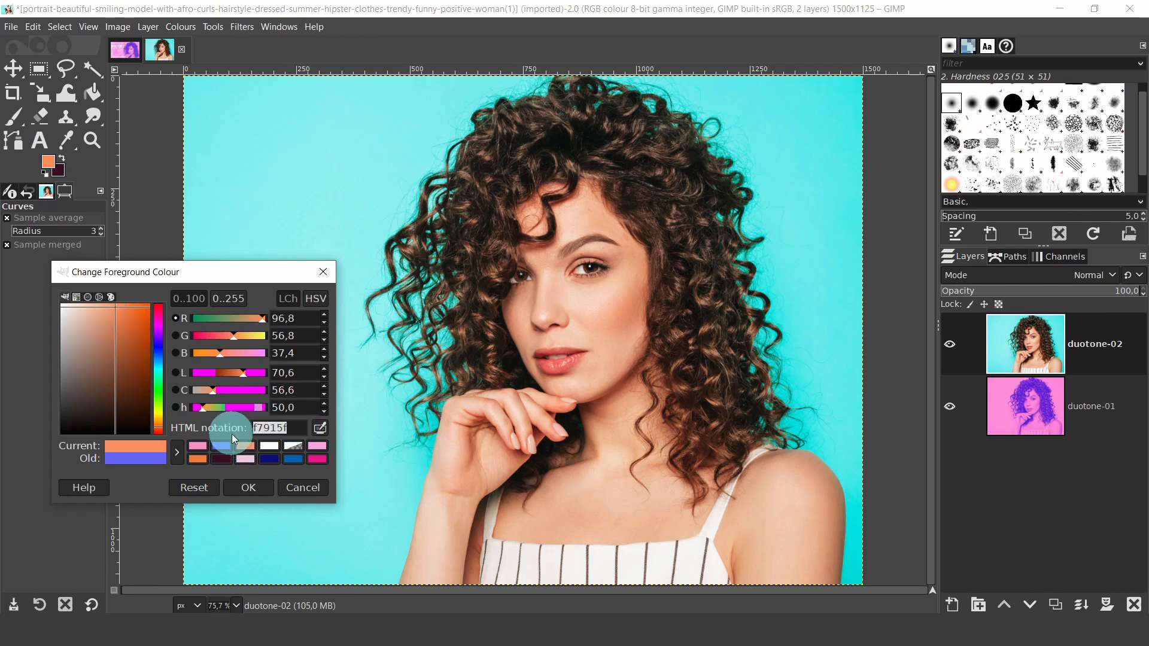
click(238, 489)
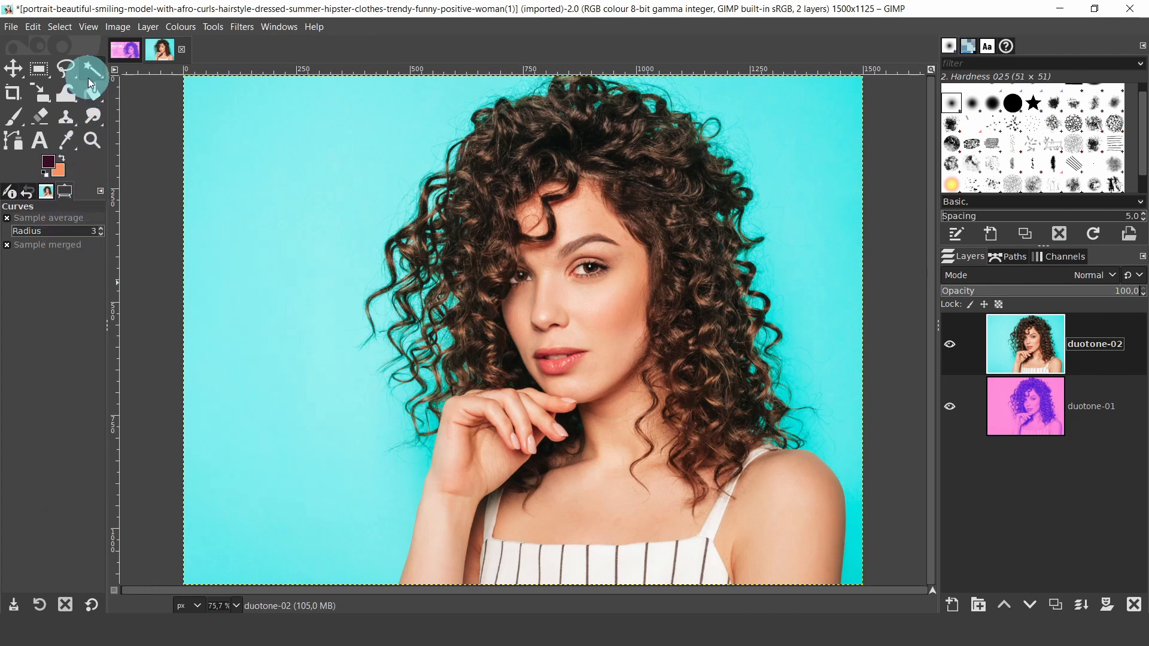
- Activate the Gradient tool and display its list of available gradients
click(87, 95)
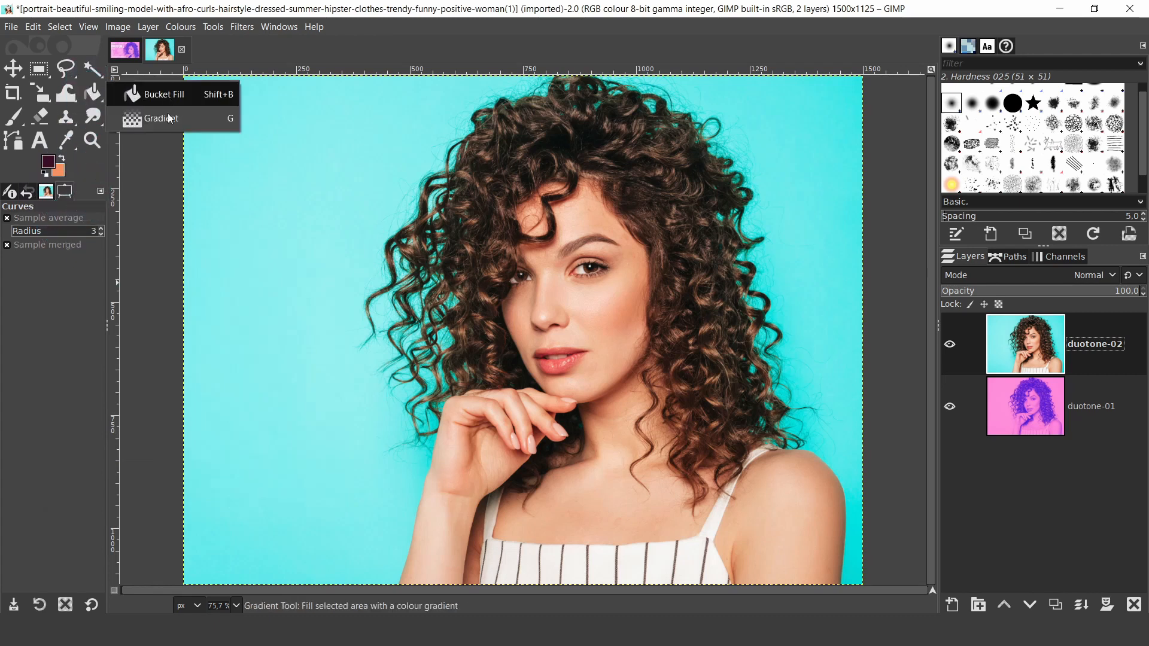
click(159, 119)
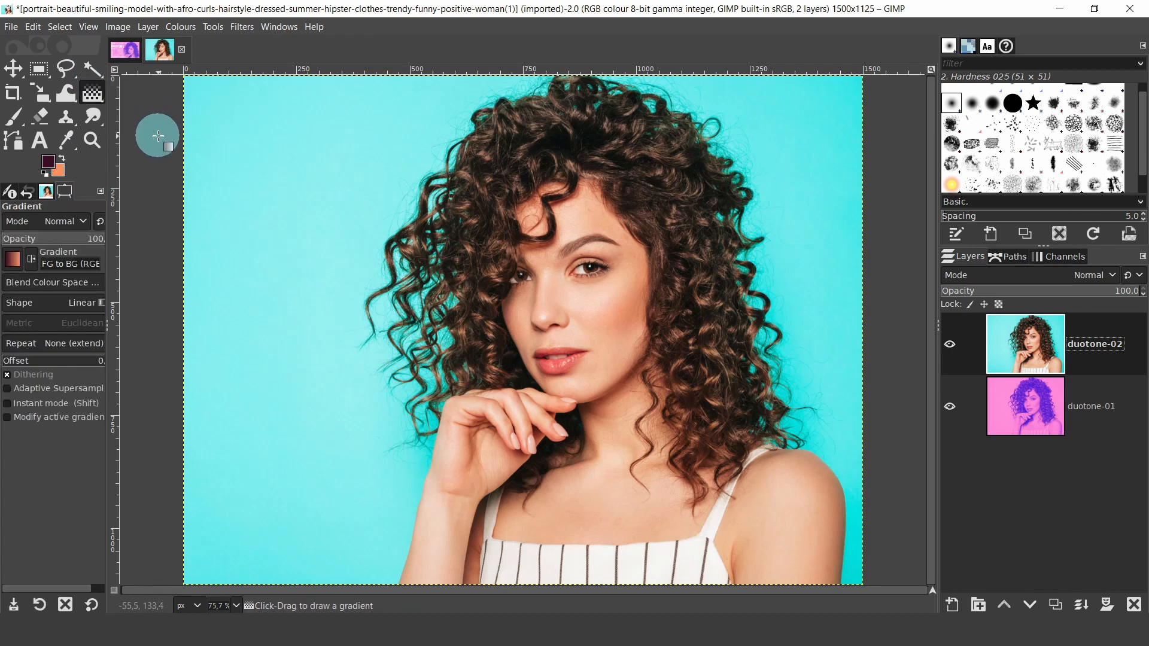
click(17, 259)
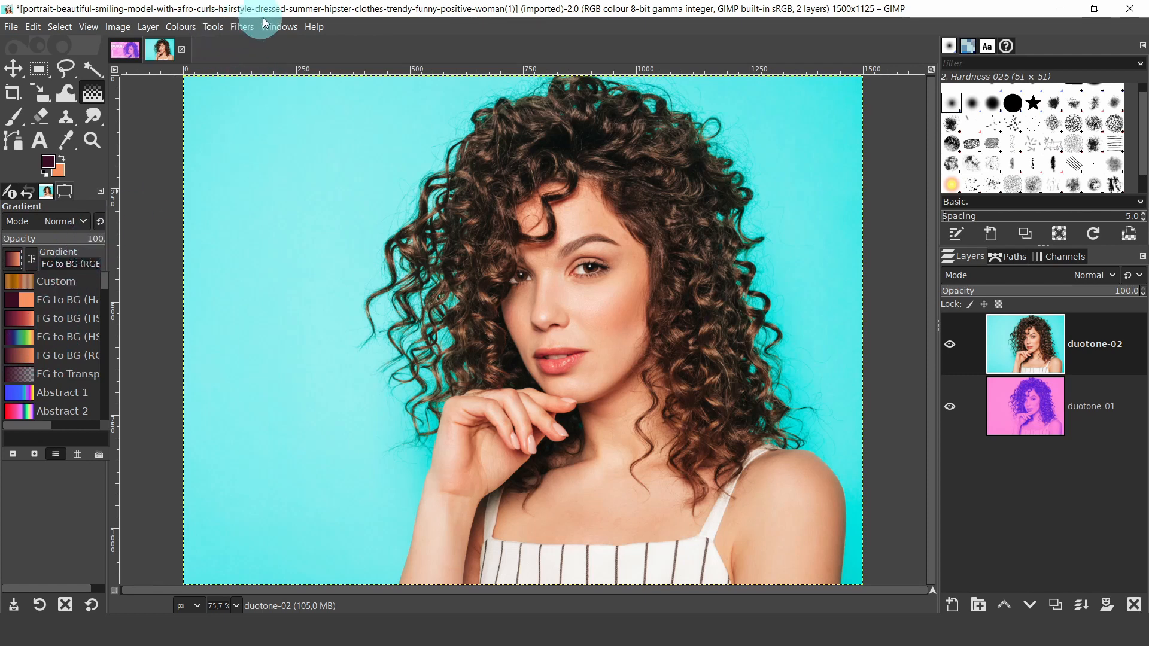
- Open the dockable Gradients dialogue and select the FG to BG (RGB) gradient
click(278, 30)
click(278, 30)
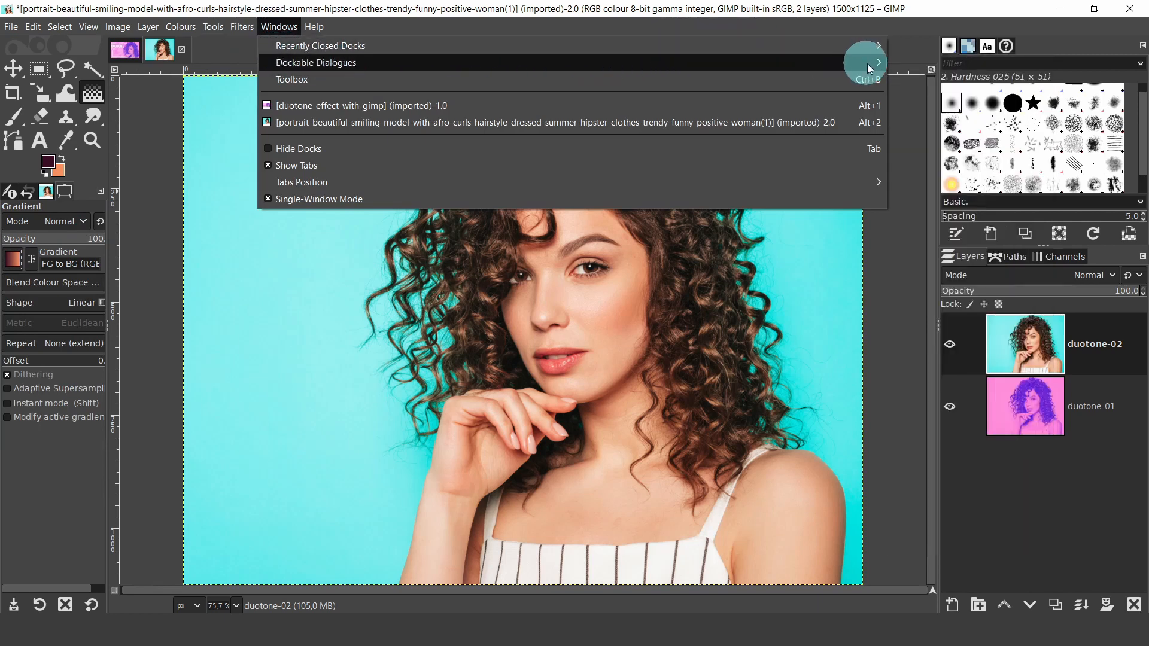
mouse_move(867, 62)
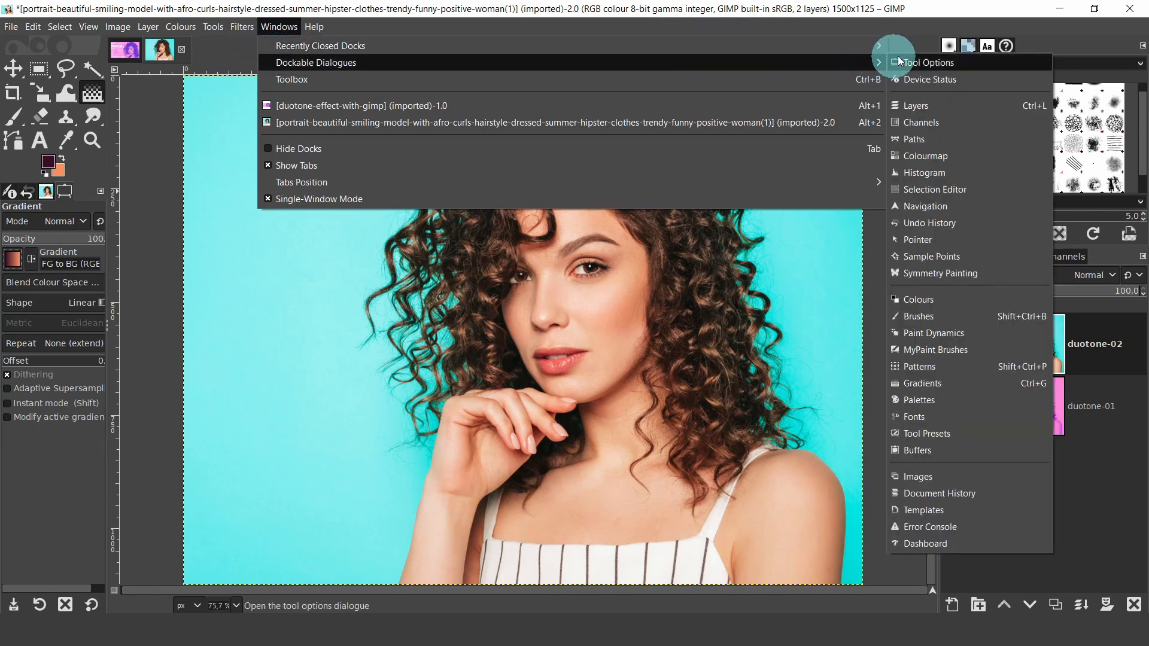
click(922, 388)
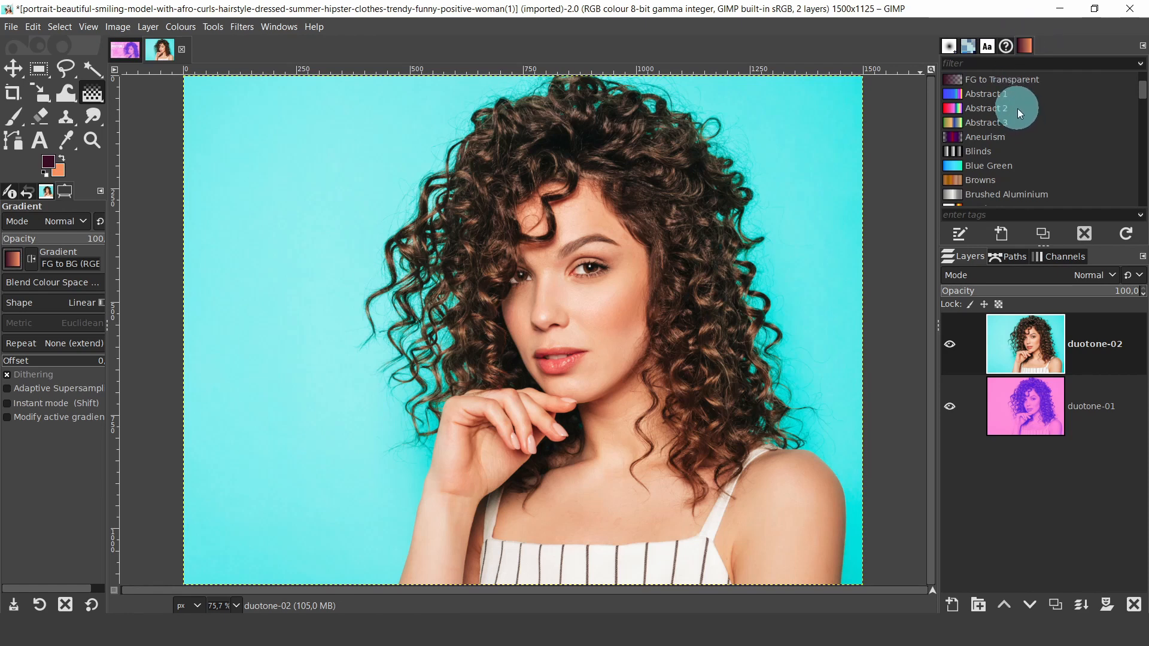
scroll(1019, 114, up, 3)
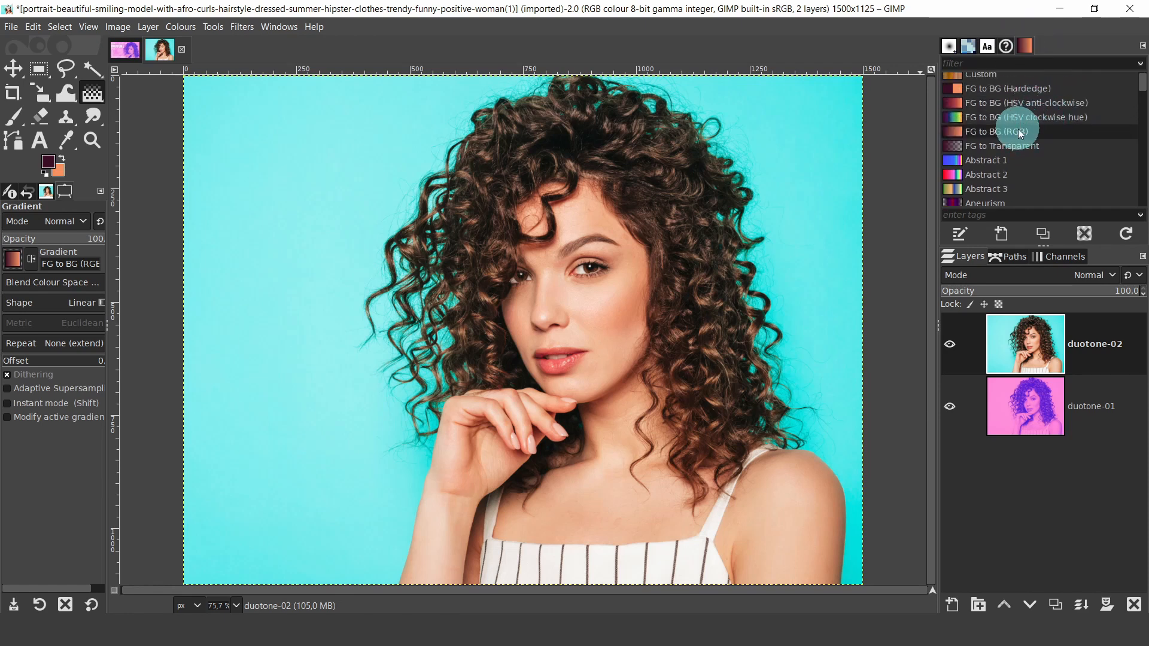
click(959, 133)
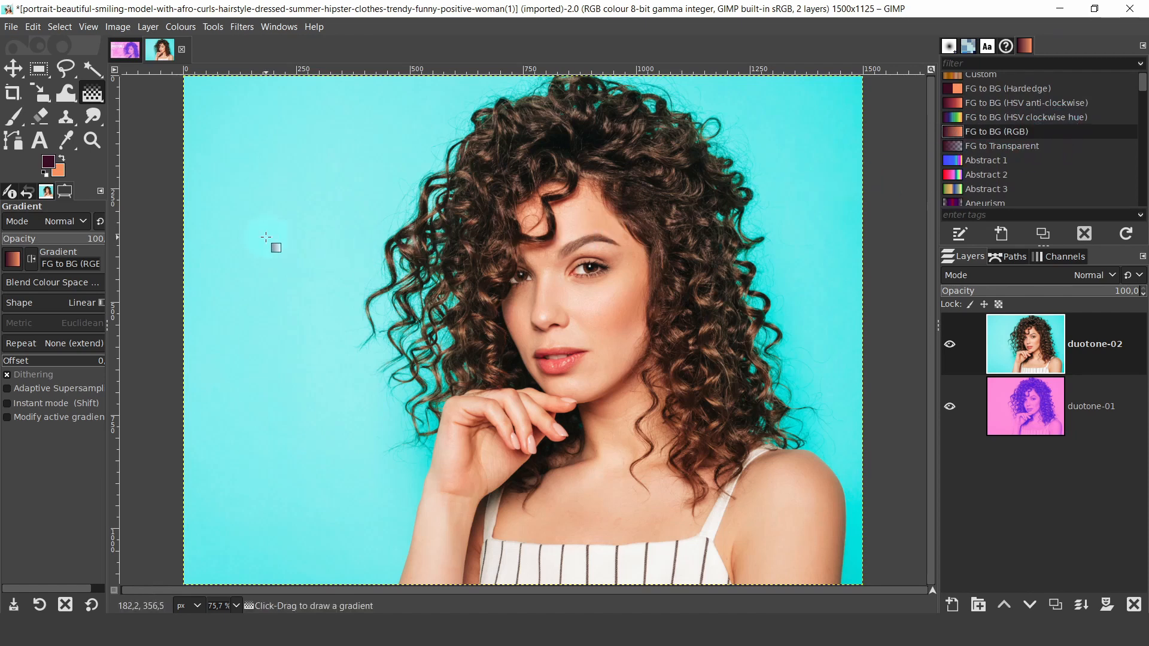
- Apply a Gradient Map to the duotone-02 layer using the dark purple to orange gradient
click(175, 27)
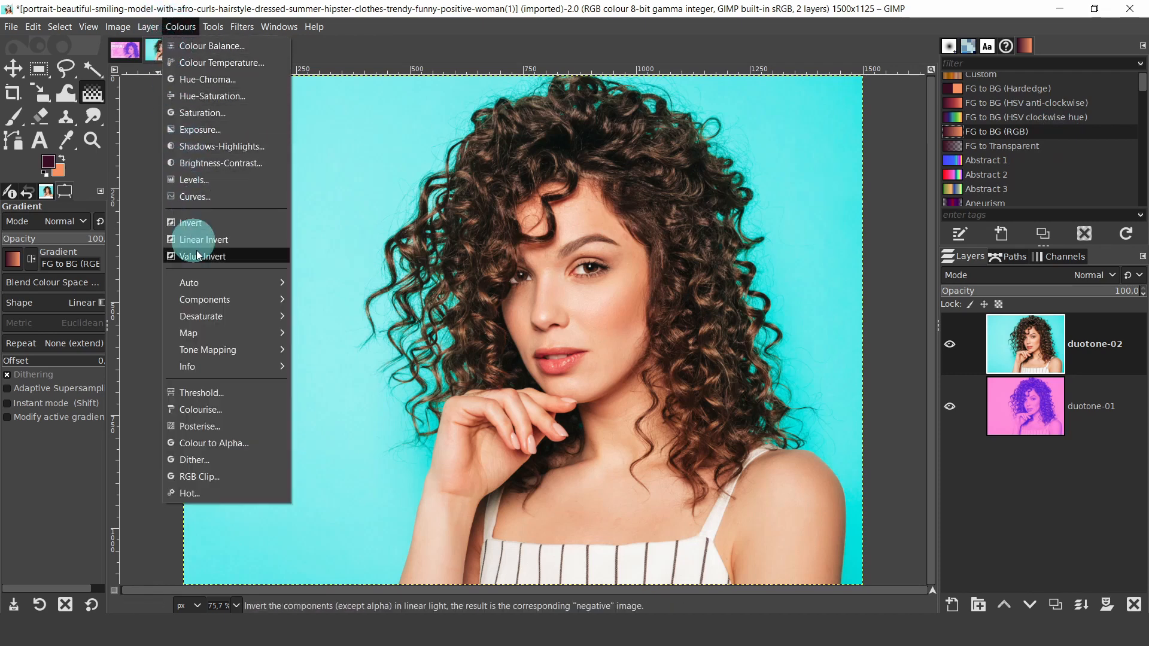
mouse_move(210, 335)
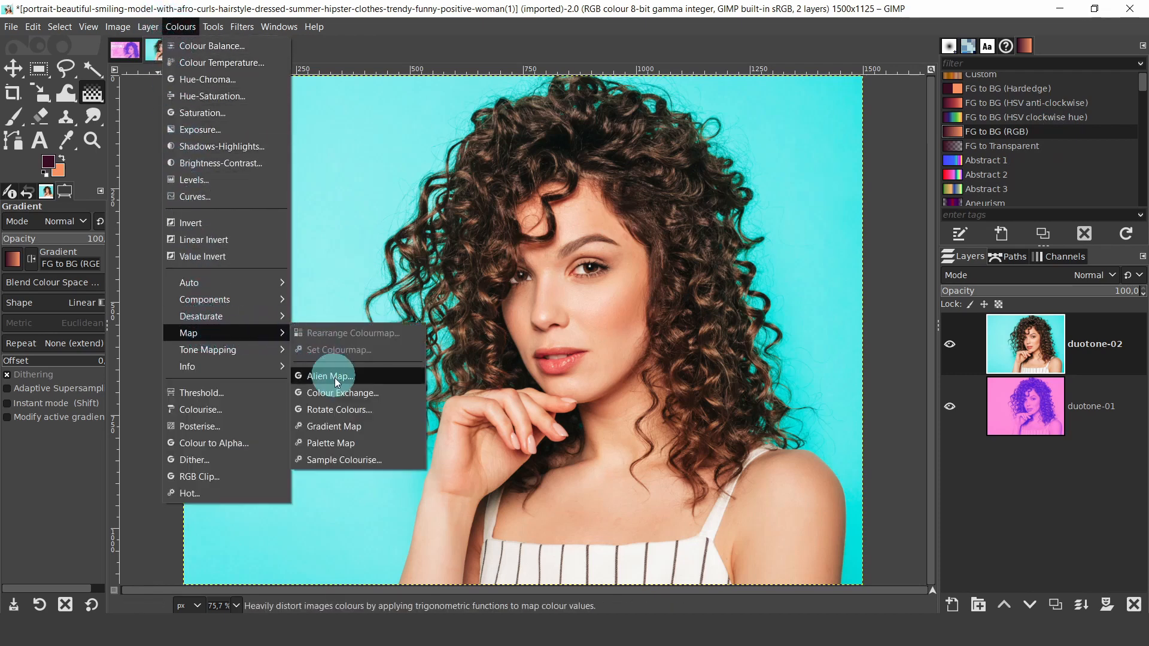
click(332, 426)
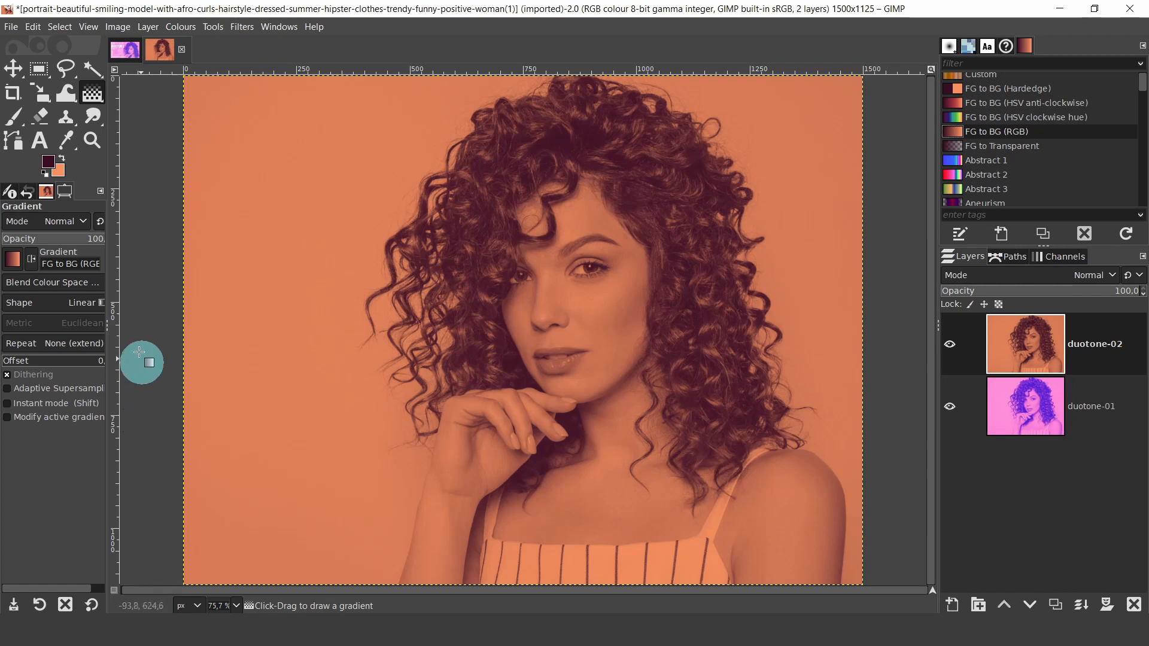
- Adjust duotone-02 with Curves, raising the highlights slightly and lowering the shadows at input 37 to output 19, and compare it with duotone-01
click(175, 26)
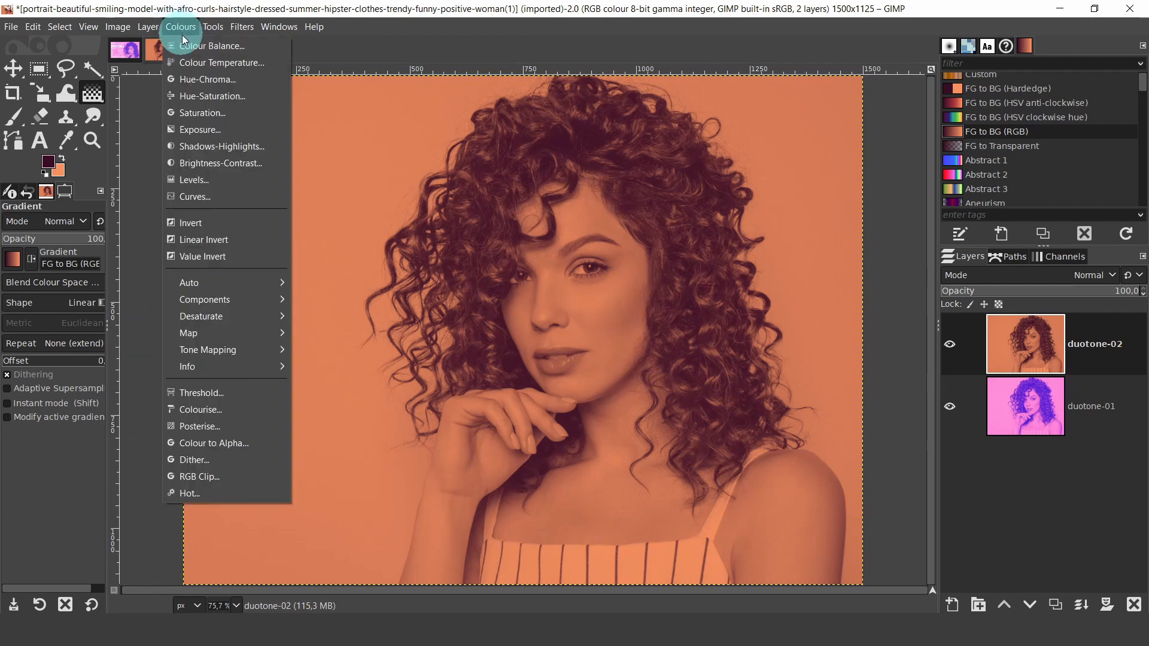
click(192, 196)
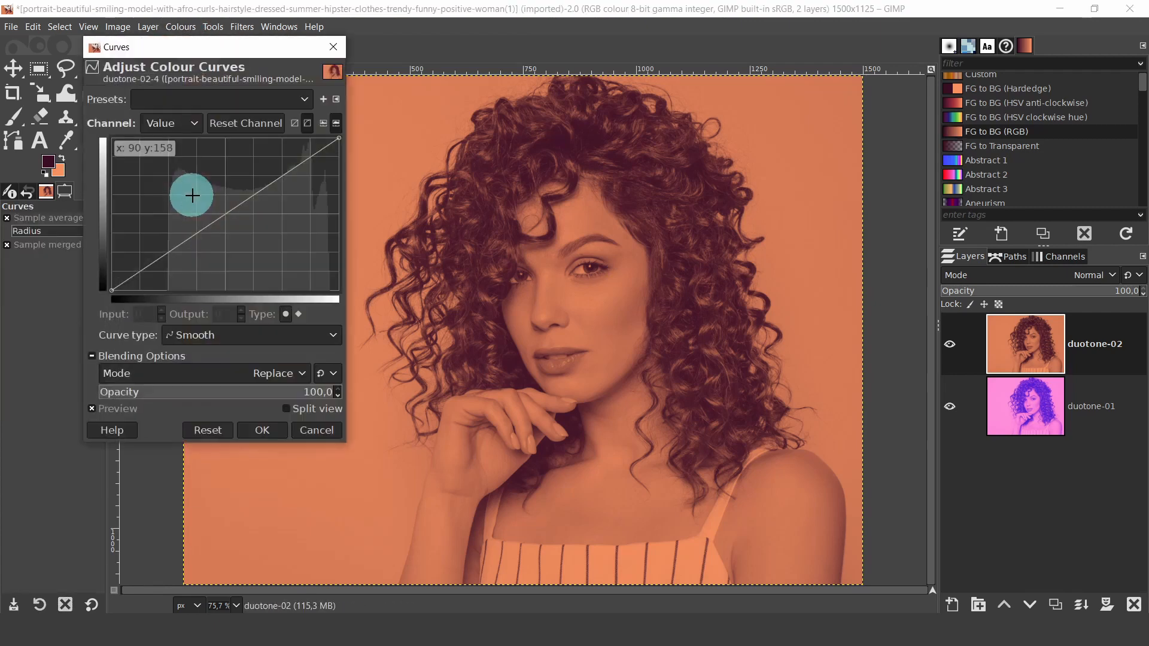
drag(317, 150, 309, 148)
drag(229, 280, 145, 280)
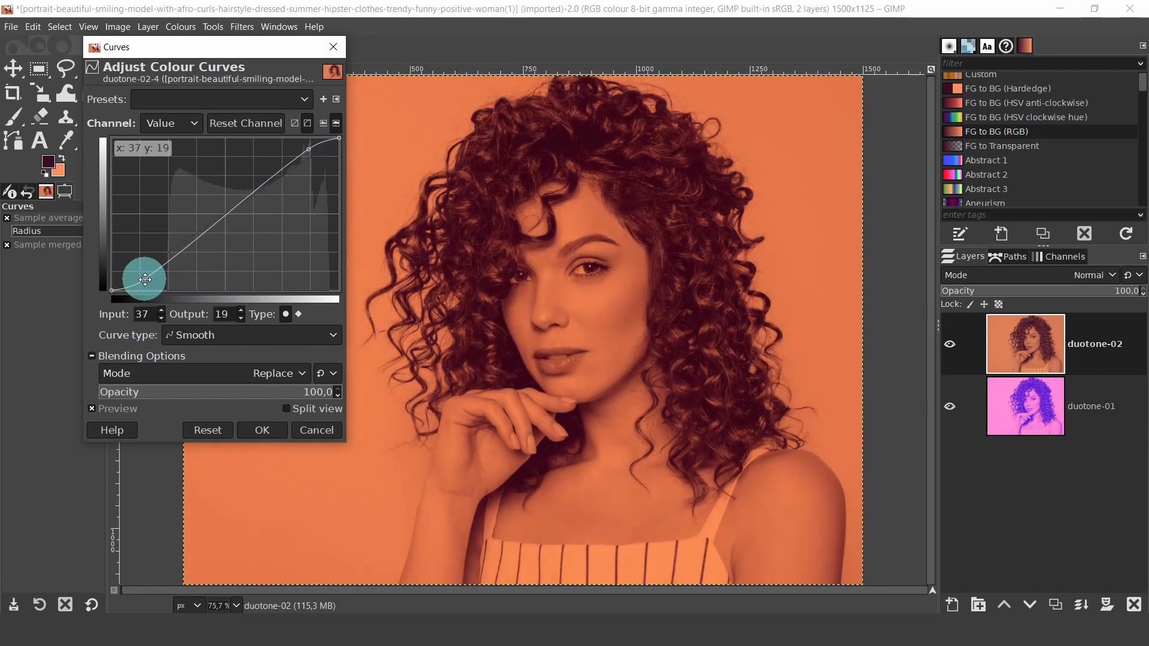
click(254, 429)
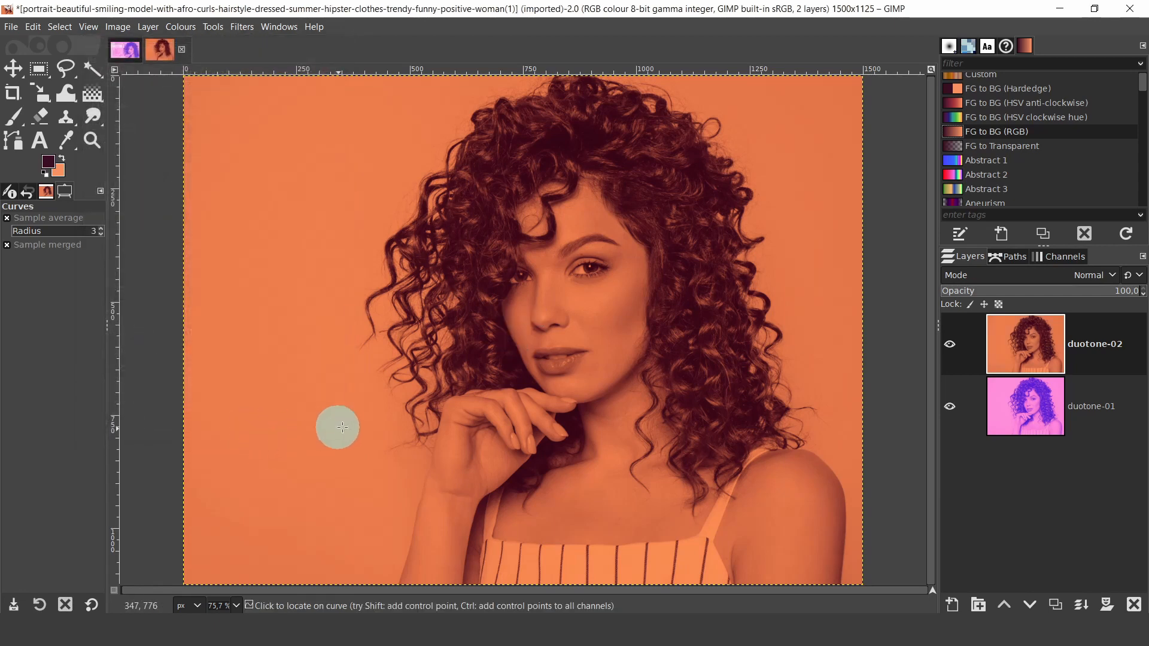
click(949, 342)
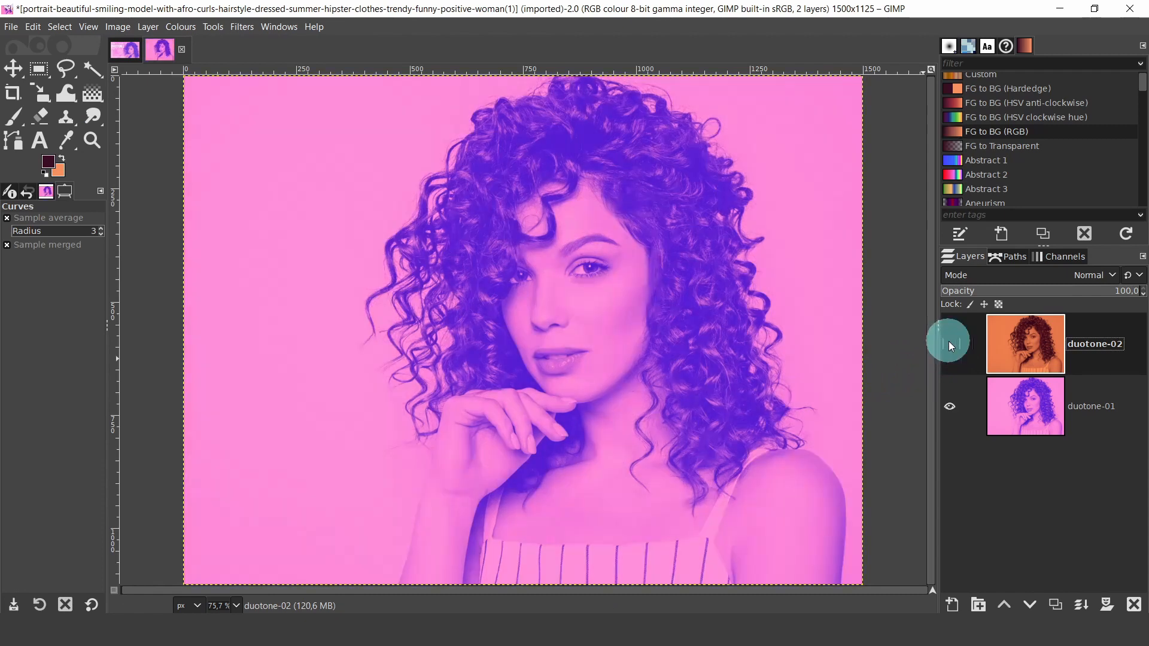
click(949, 344)
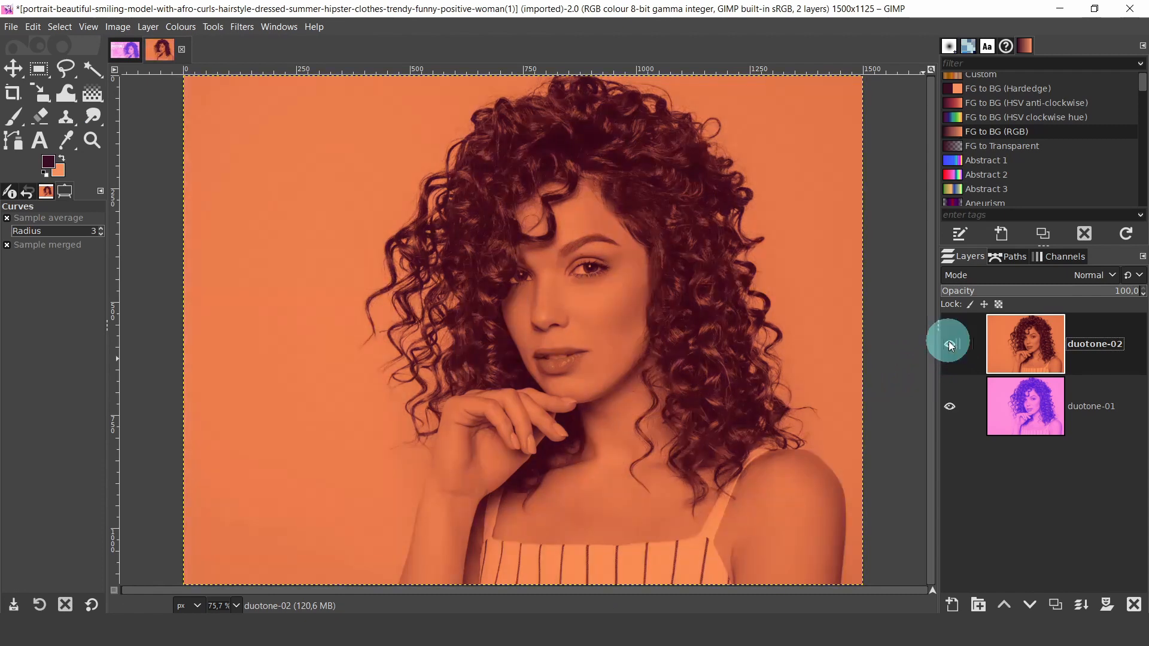